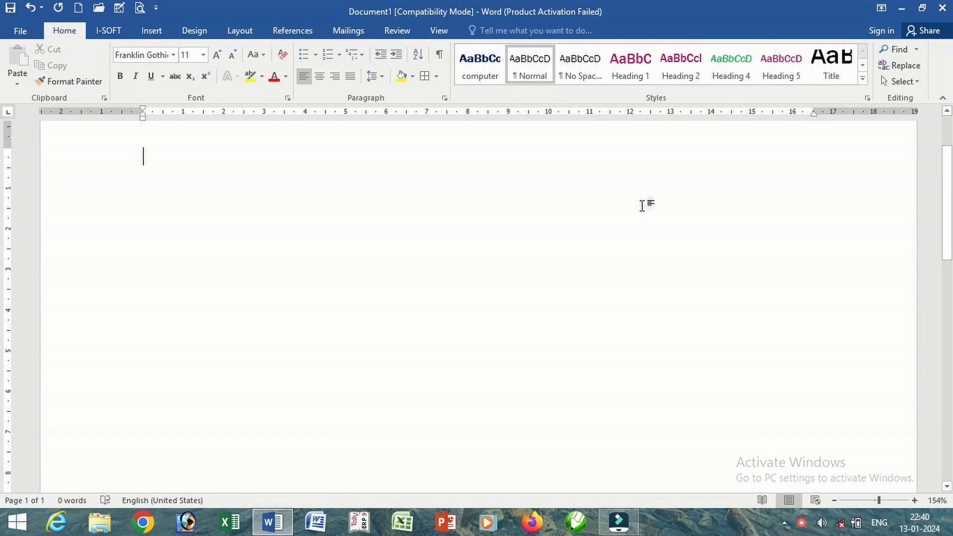
# Generate sample paragraphs in the blank document with the =rand() function.
pyautogui.write('=ra')
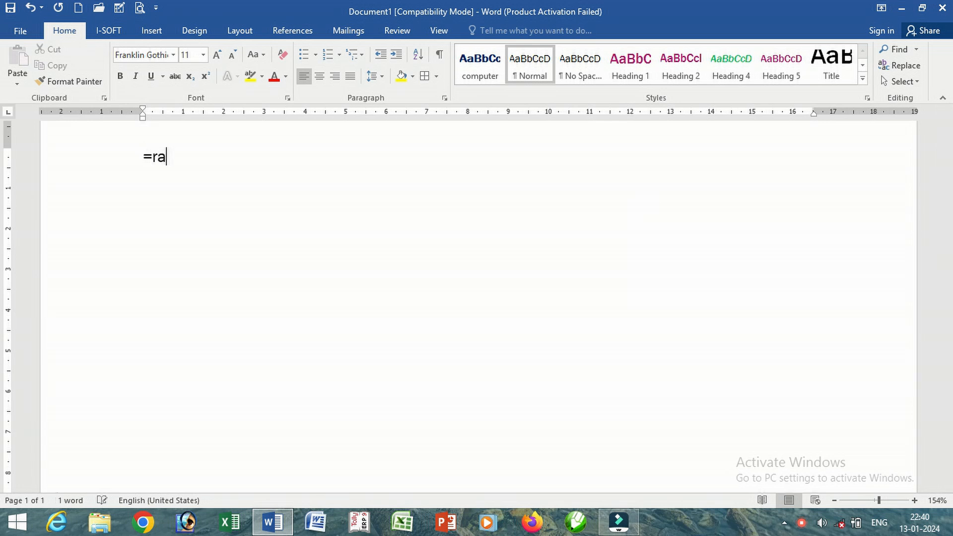
pyautogui.write('nd()')
pyautogui.press('Return')
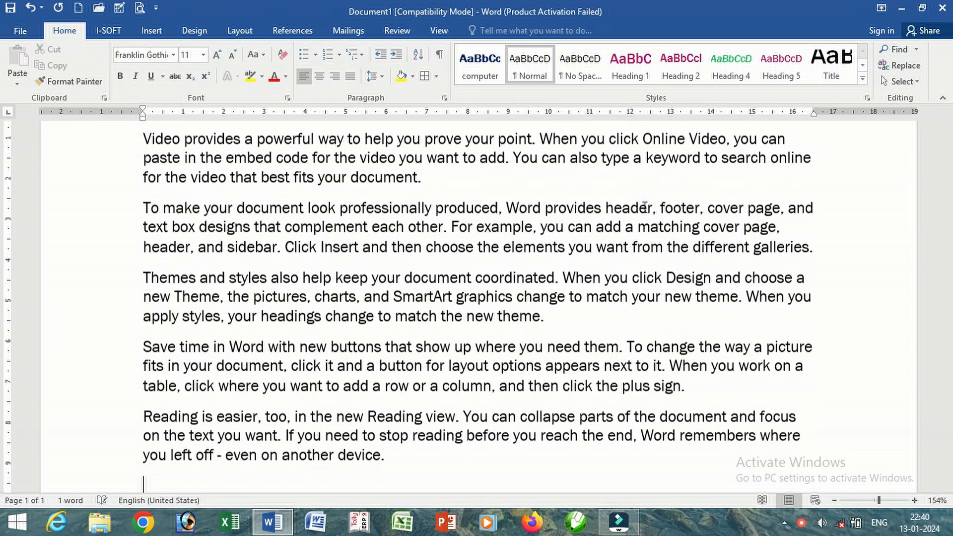
# Try the Heading 1, Heading 4, Heading 5 and Intense Reference styles on the first paragraph, and delete that paragraph.
pyautogui.scroll(3, 356, 173)
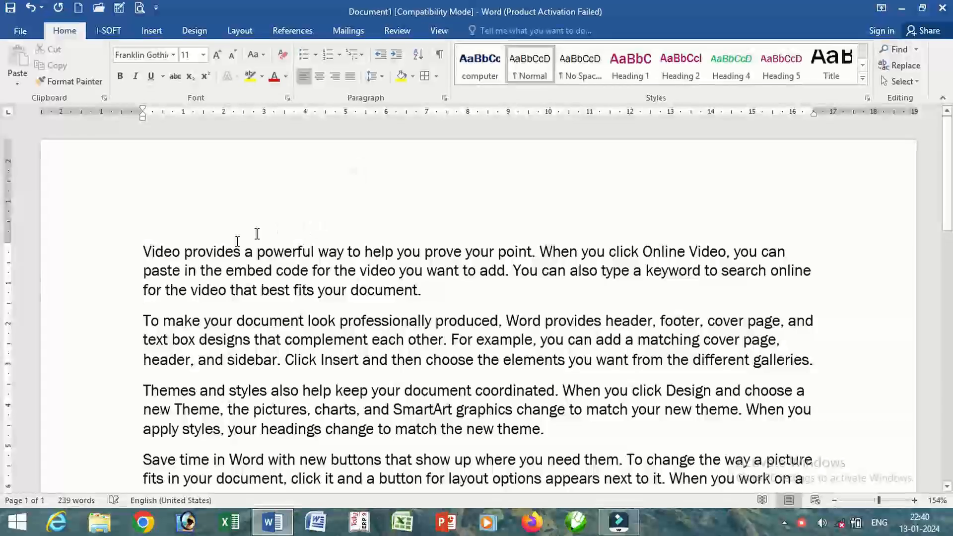
pyautogui.moveTo(136, 240); pyautogui.dragTo(437, 298)
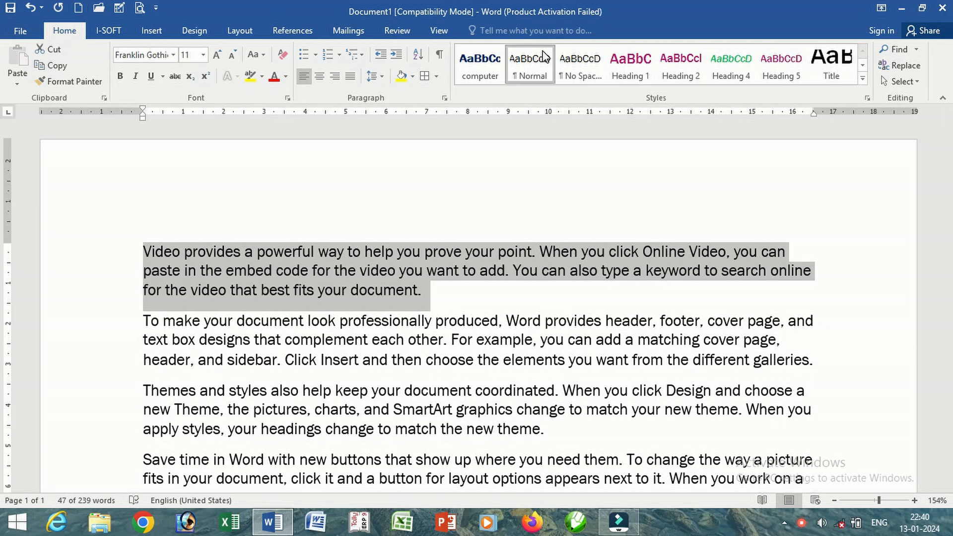
pyautogui.click(631, 63)
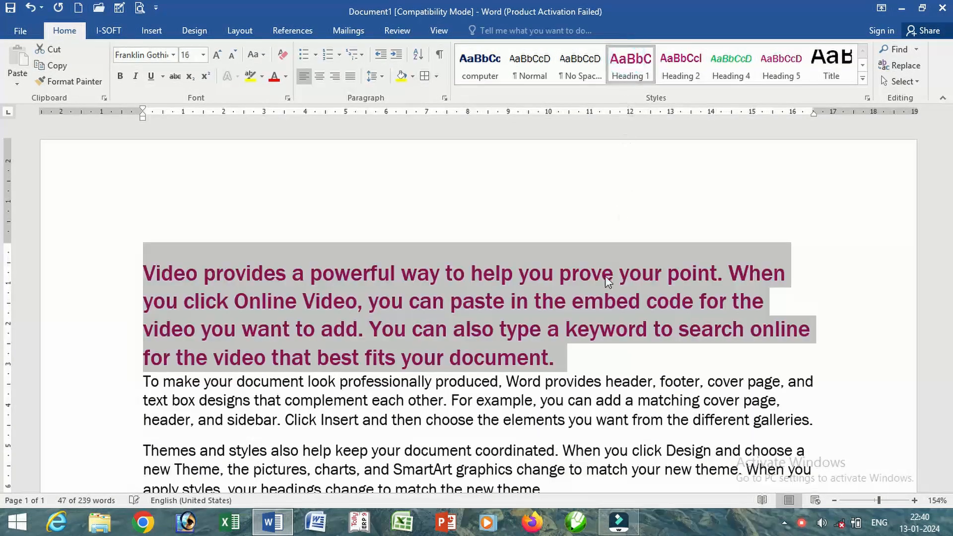
pyautogui.click(730, 64)
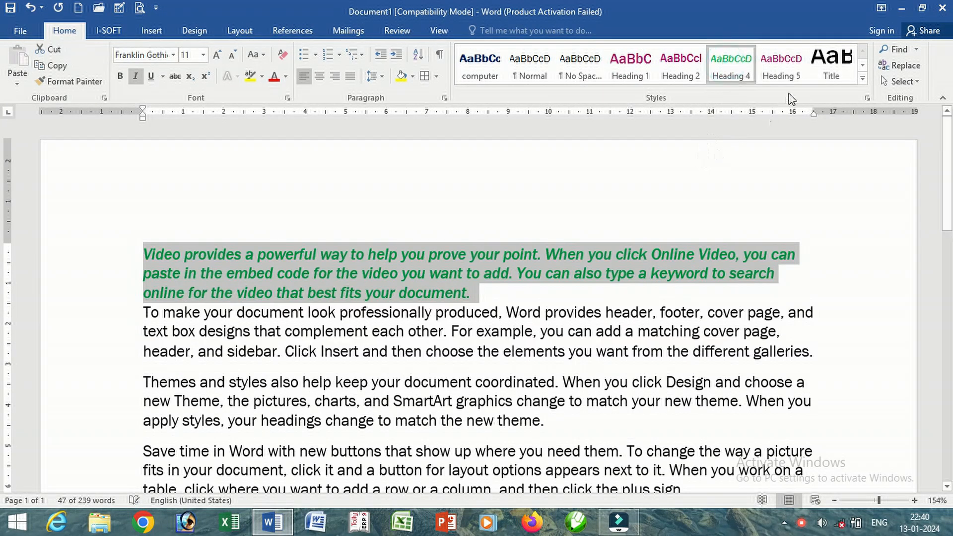
pyautogui.click(786, 64)
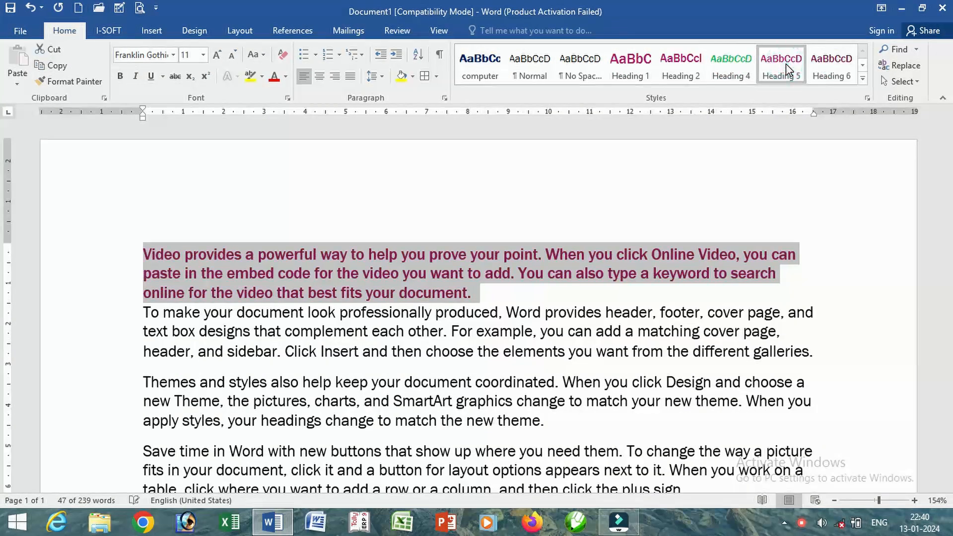
pyautogui.click(864, 80)
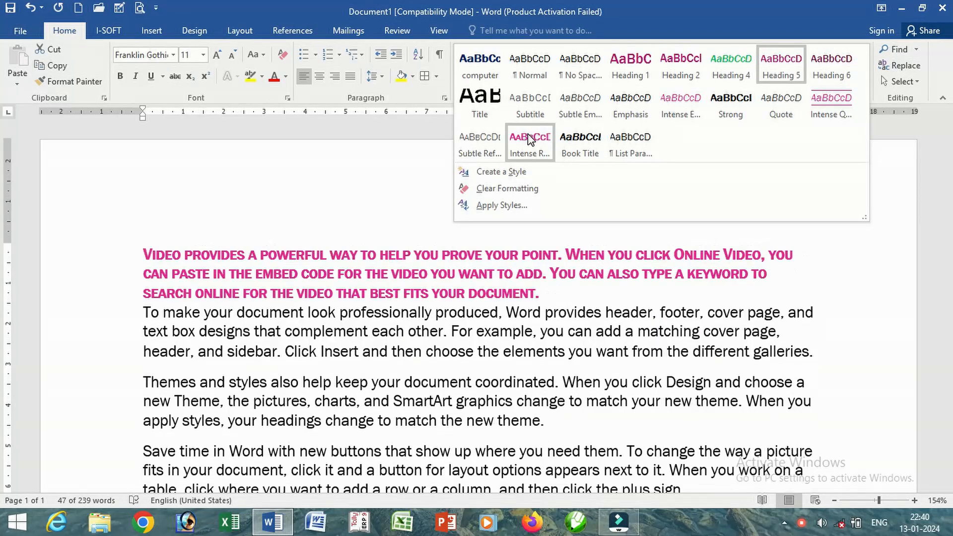
pyautogui.click(530, 139)
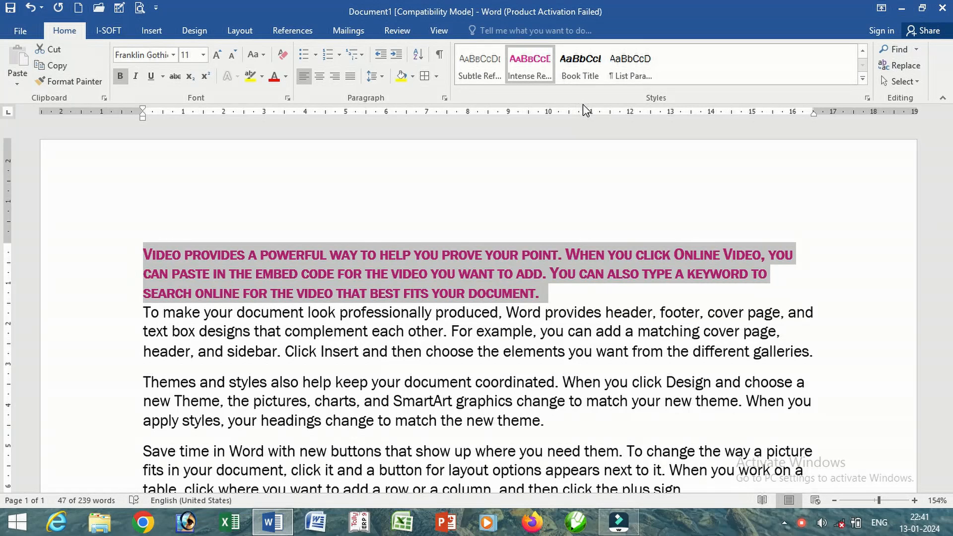
pyautogui.press('Delete')
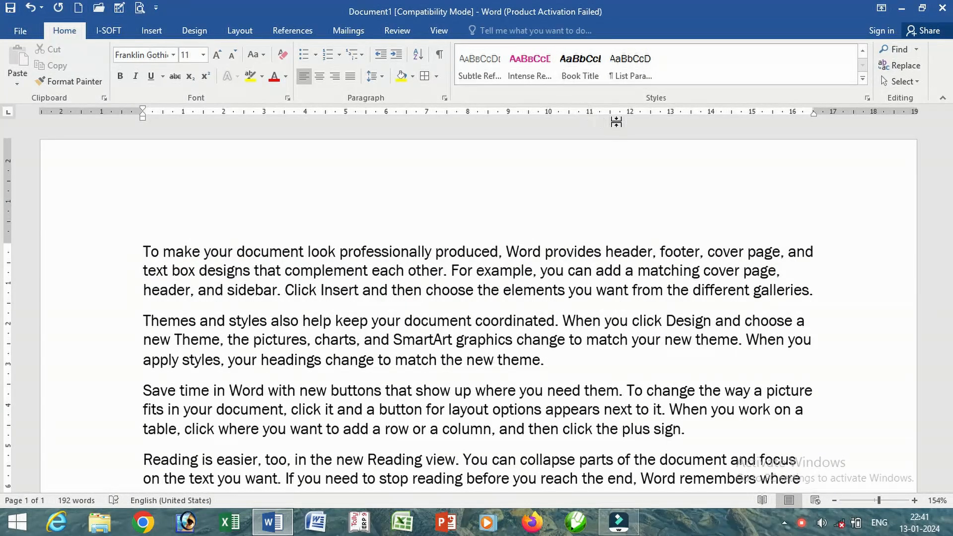
# Search the document for the word "insert" using Find.
pyautogui.click(917, 50)
pyautogui.click(886, 67)
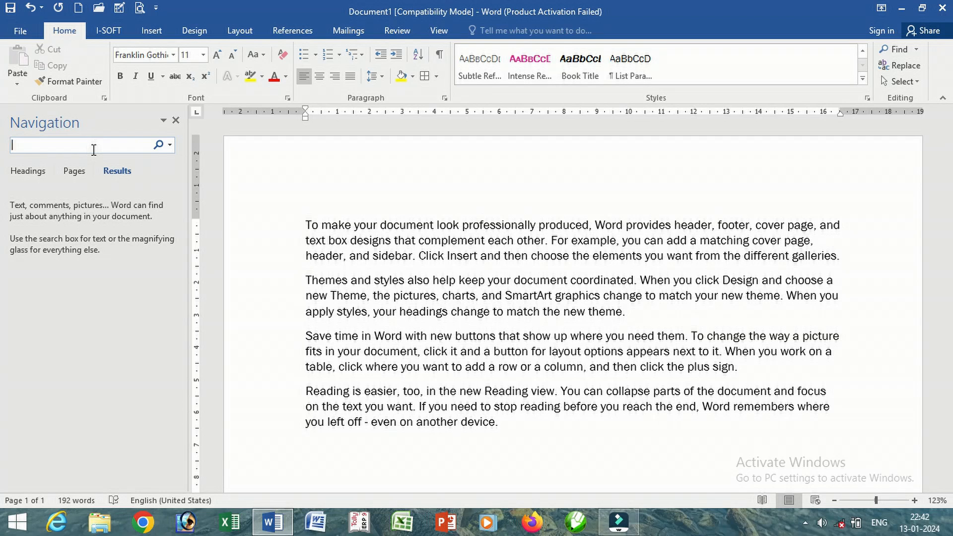
pyautogui.write('insert')
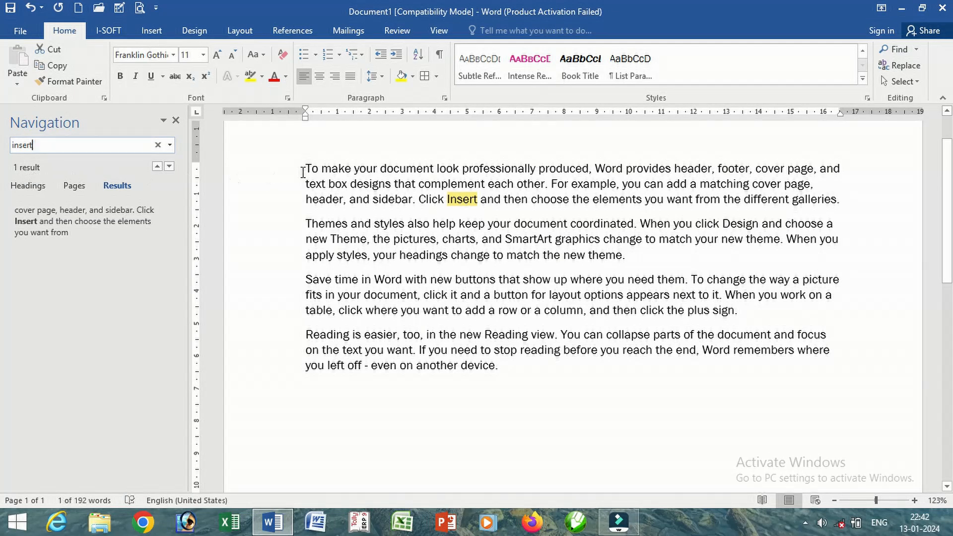
pyautogui.moveTo(488, 212)
# Change the document search to the word "new".
pyautogui.press('BackSpace')
pyautogui.press('BackSpace')
pyautogui.press('BackSpace')
pyautogui.press('BackSpace')
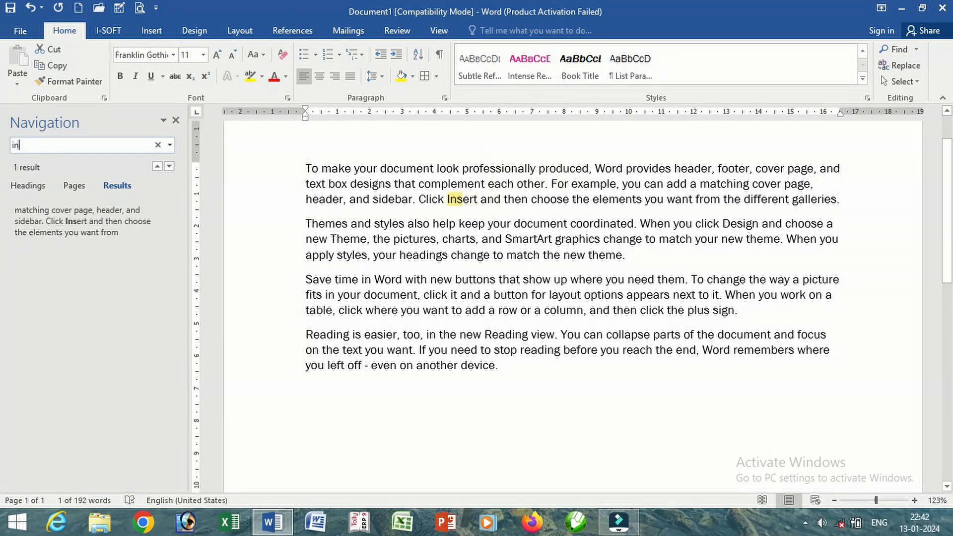
pyautogui.press('BackSpace')
pyautogui.press('BackSpace')
pyautogui.write('n')
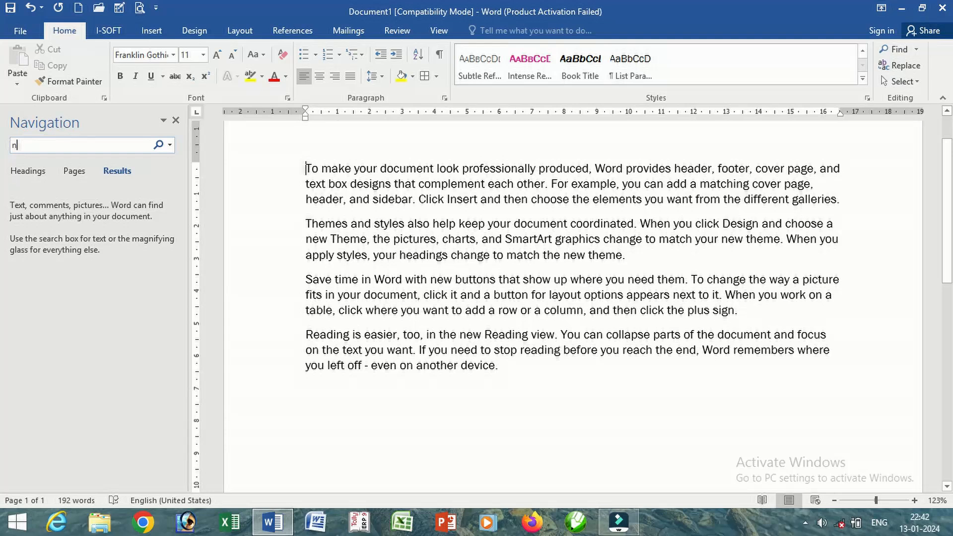
pyautogui.write('ew')
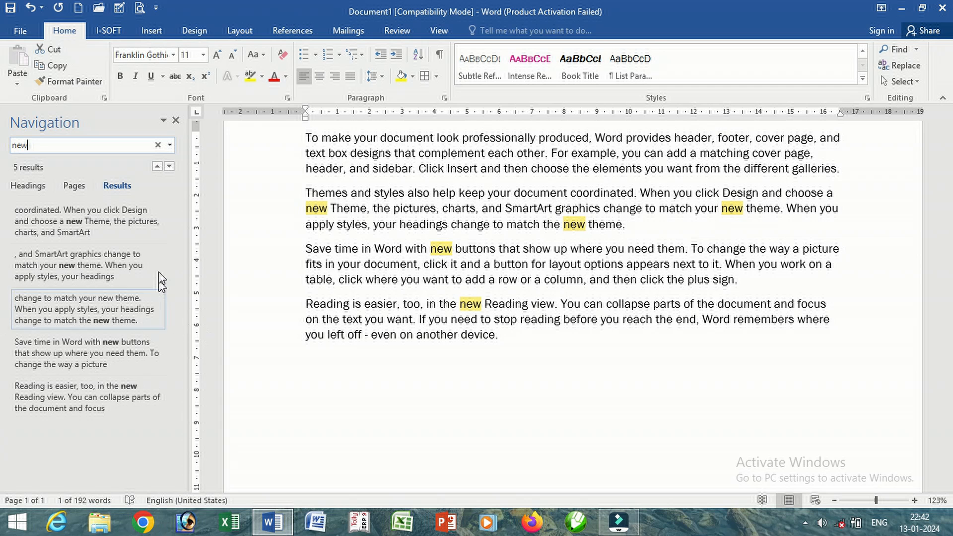
pyautogui.click(164, 120)
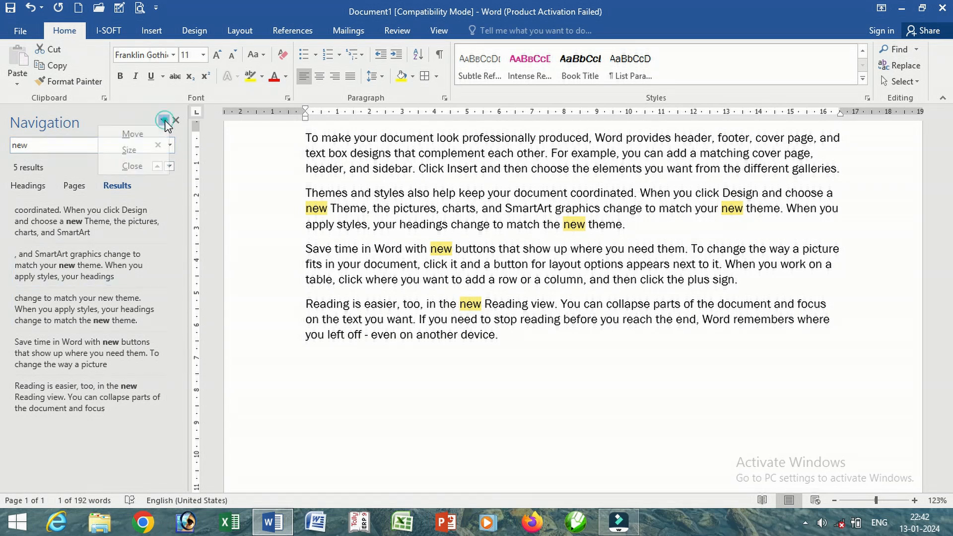
pyautogui.click(183, 213)
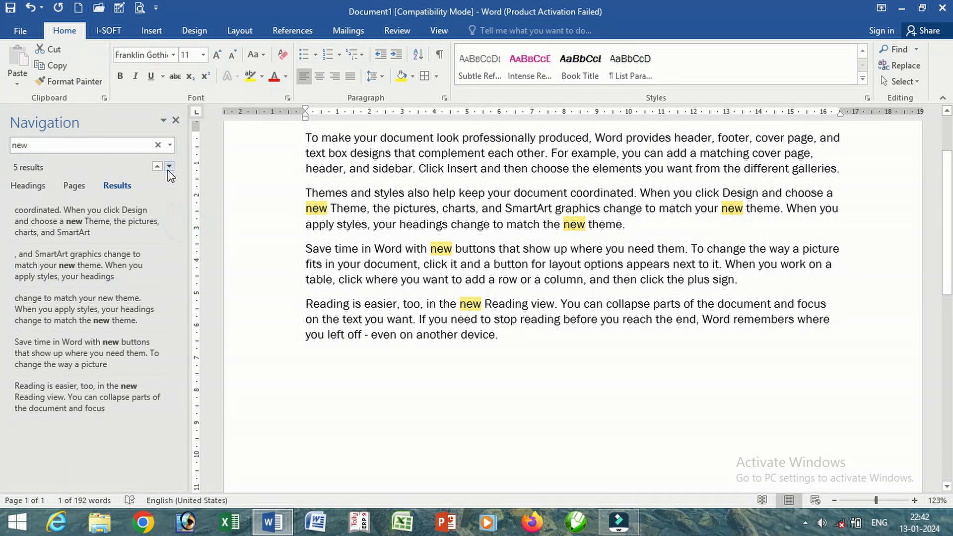
pyautogui.click(169, 144)
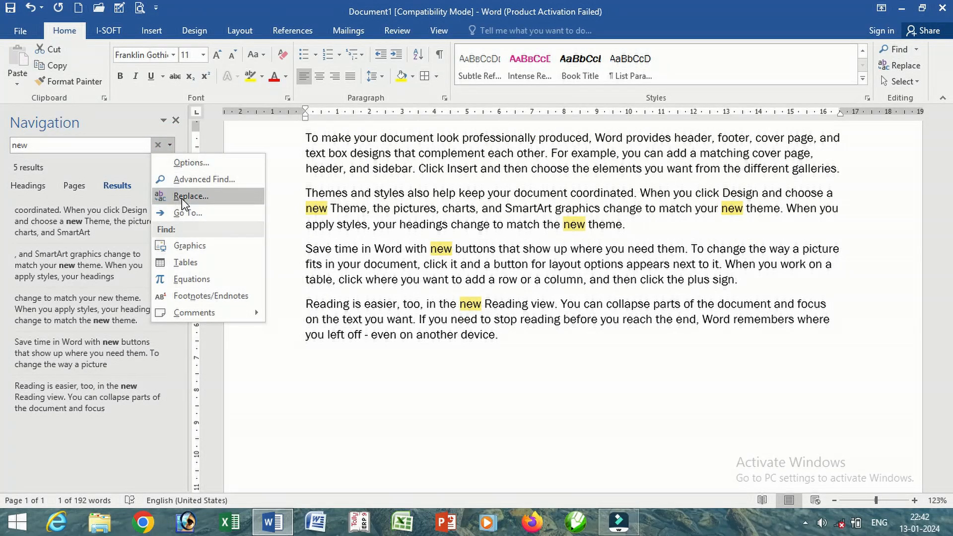
pyautogui.click(125, 169)
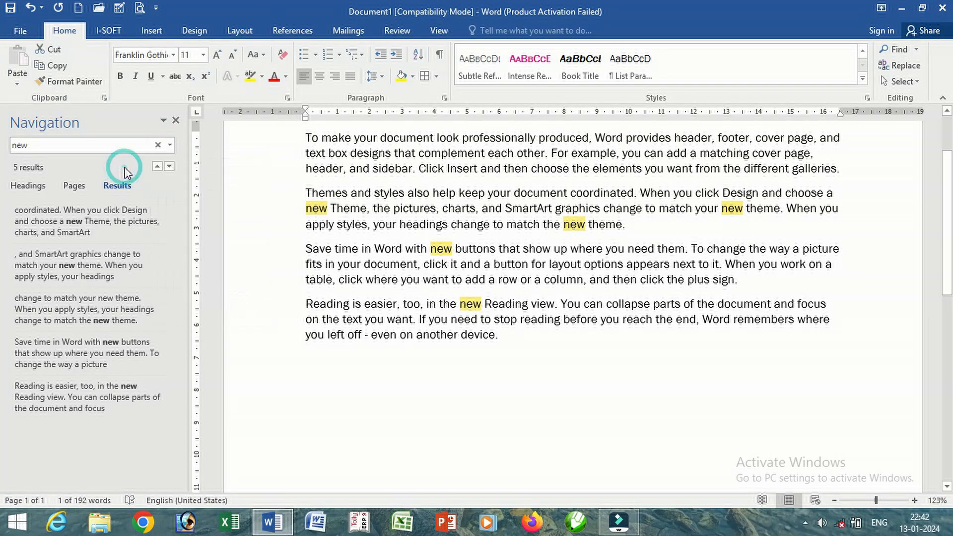
# Replace the first "new" with "news", and run the same replacement on all matches in the document.
pyautogui.click(907, 65)
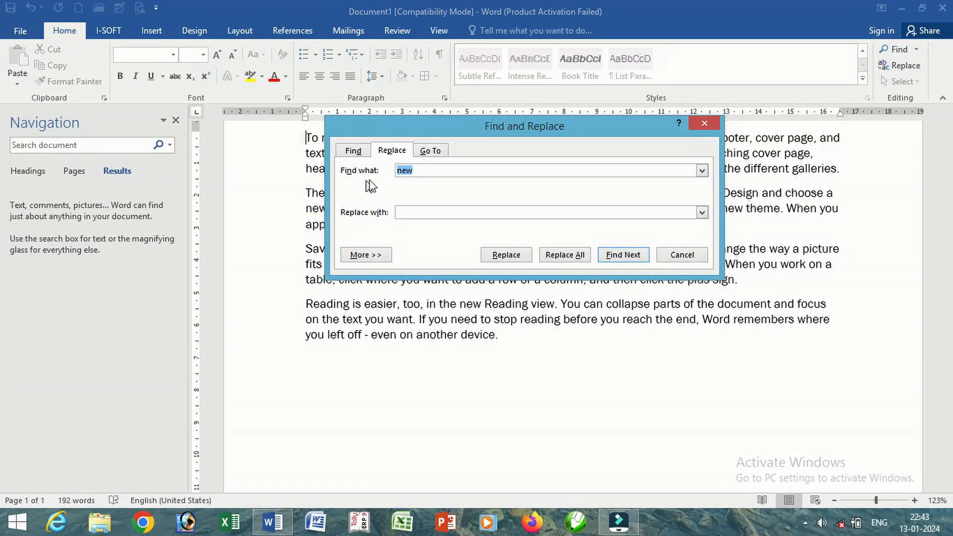
pyautogui.click(411, 214)
pyautogui.write('news')
pyautogui.moveTo(469, 135); pyautogui.dragTo(285, 320)
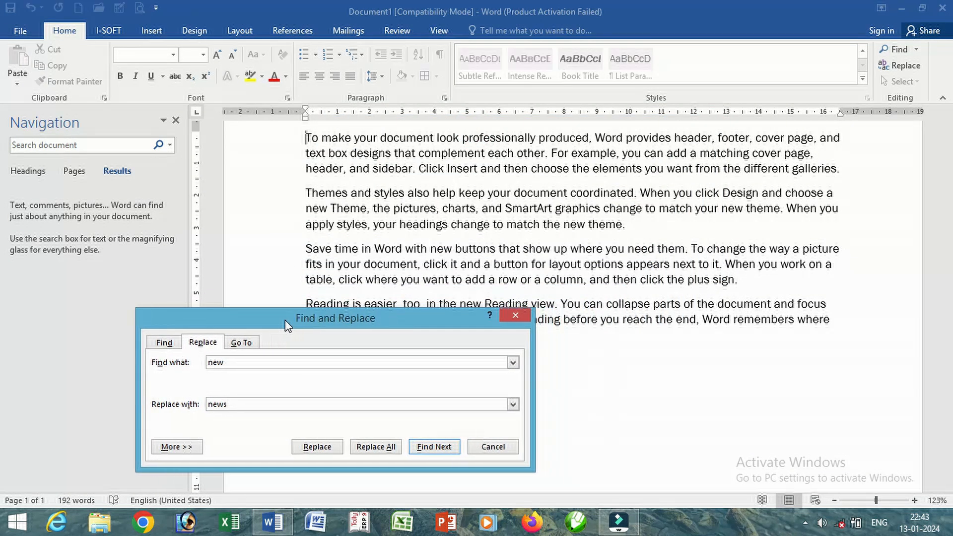
pyautogui.click(316, 447)
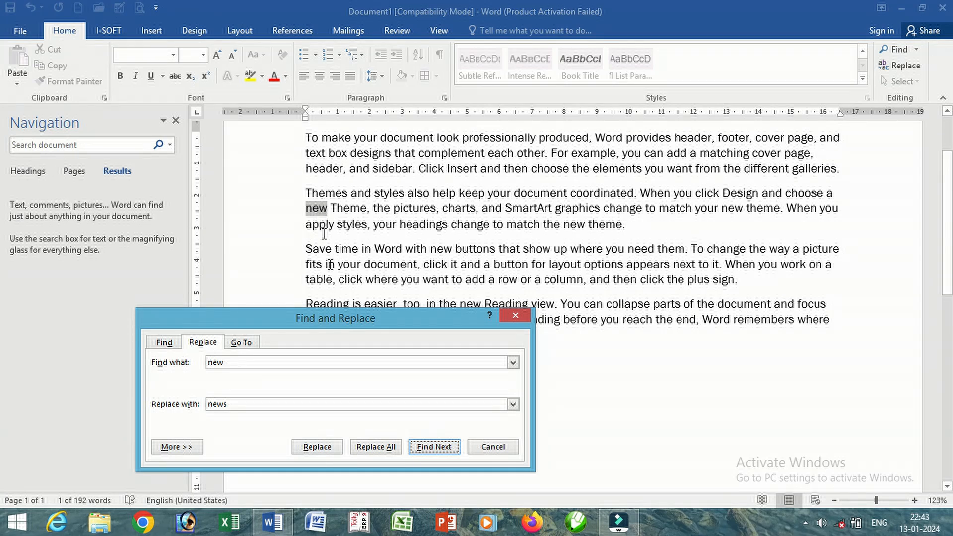
pyautogui.click(317, 447)
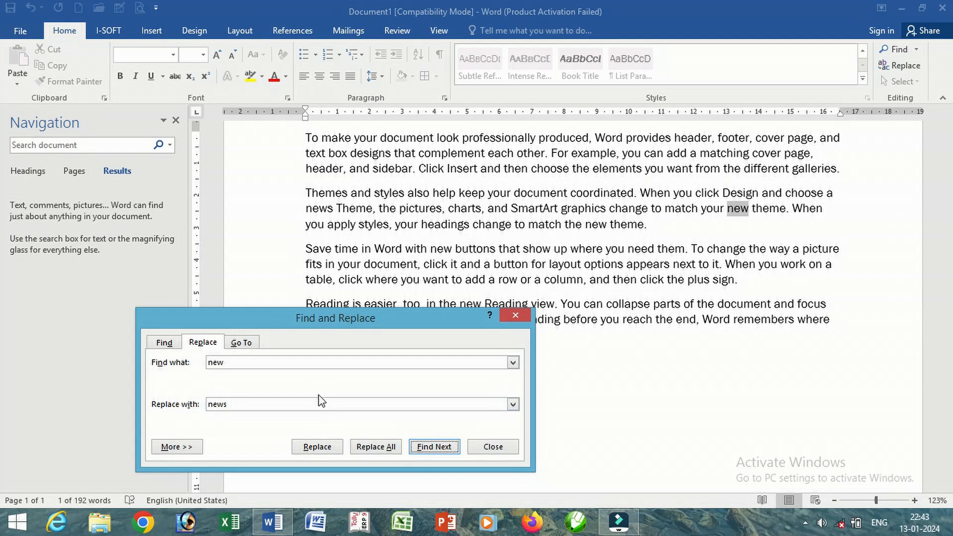
pyautogui.click(376, 449)
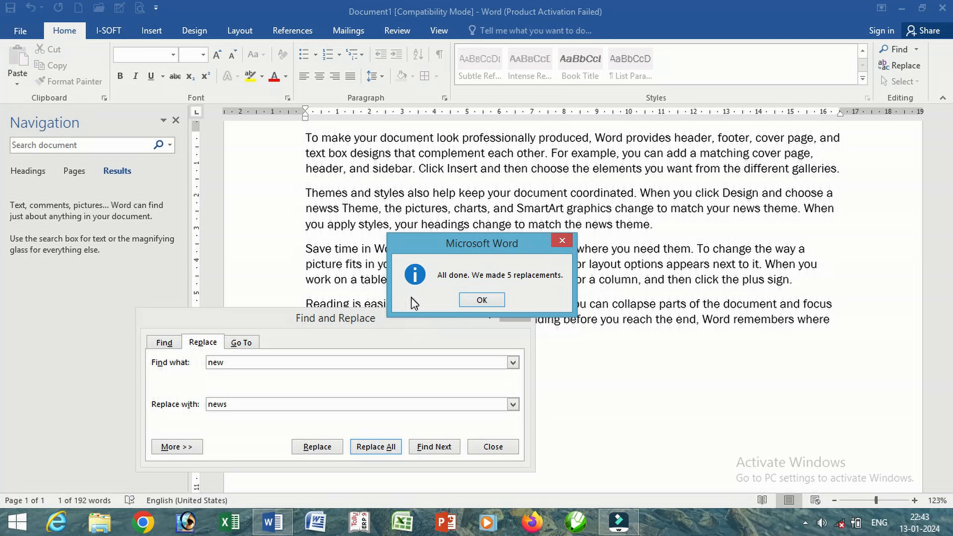
pyautogui.click(482, 301)
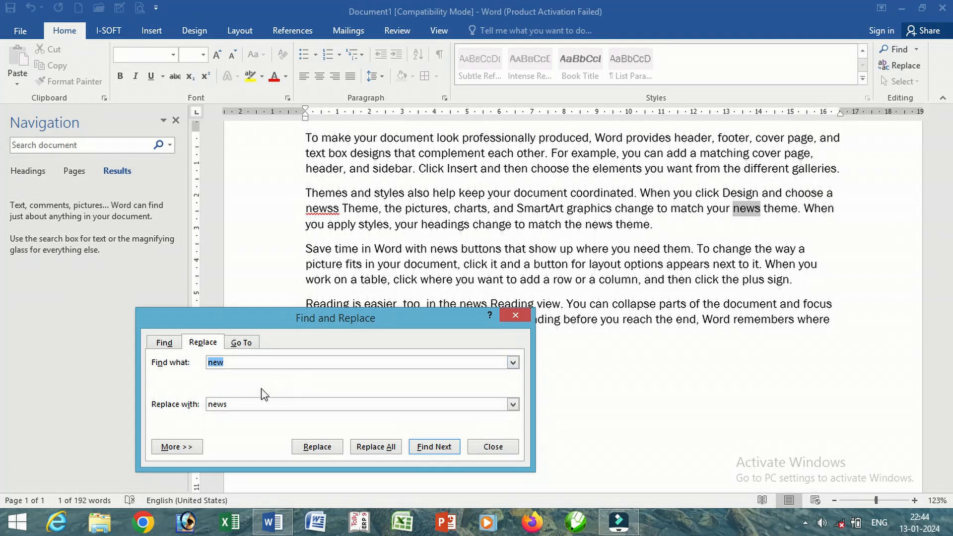
# Use Go To to jump to line 5 and to line 2 of the document, and close the dialog.
pyautogui.click(242, 344)
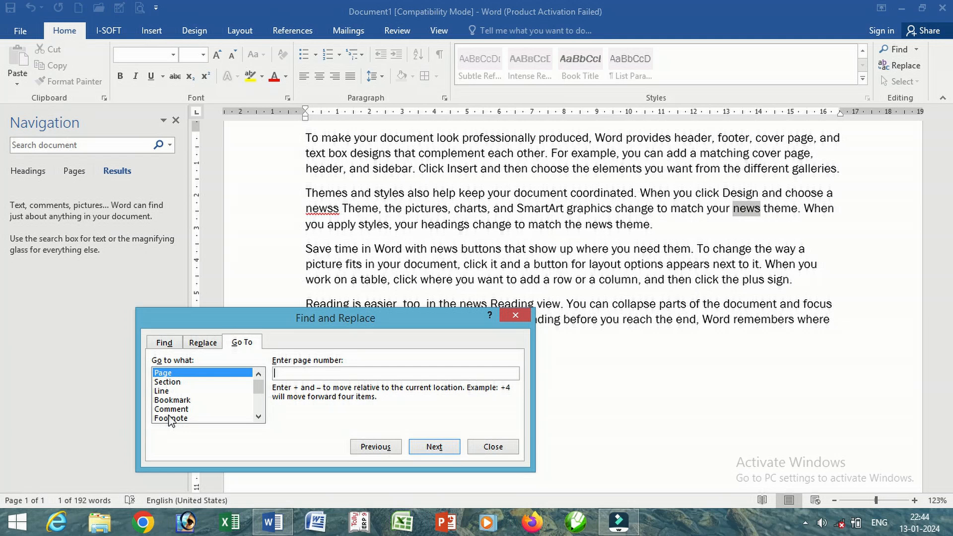
pyautogui.click(164, 391)
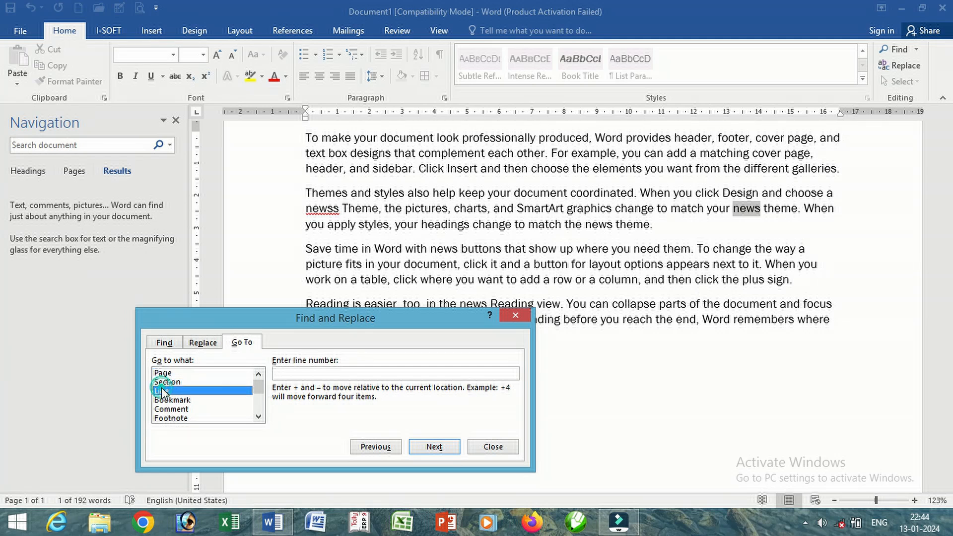
pyautogui.click(307, 375)
pyautogui.write('5')
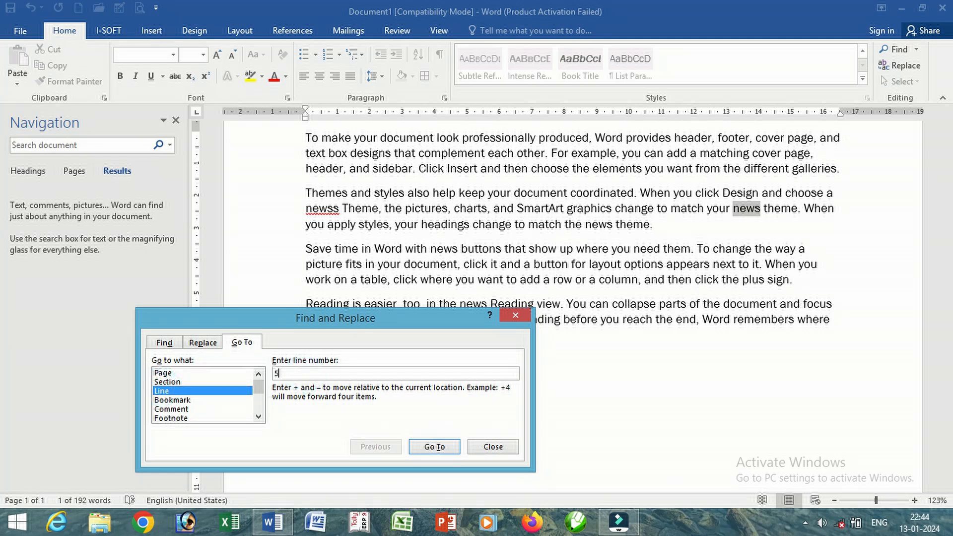
pyautogui.click(435, 447)
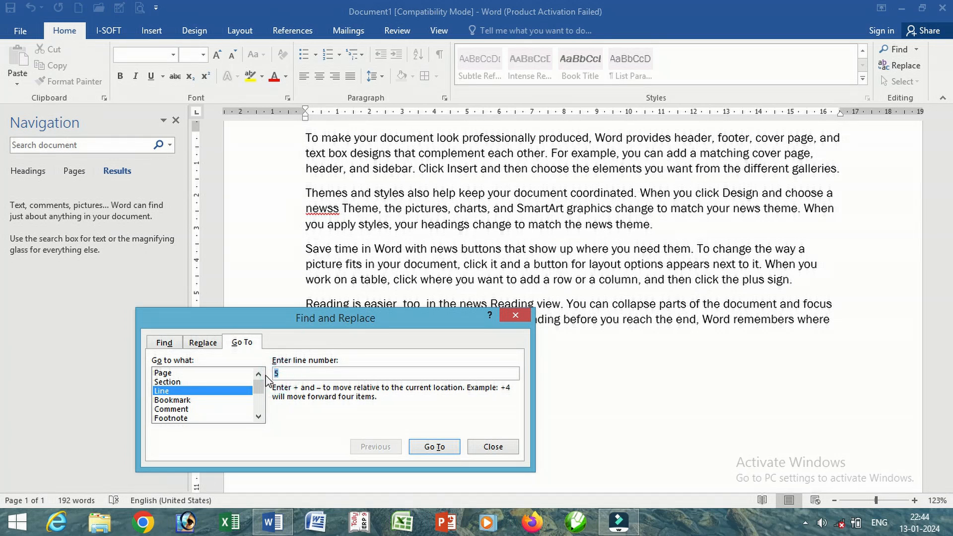
pyautogui.click(435, 447)
pyautogui.click(439, 450)
pyautogui.click(496, 449)
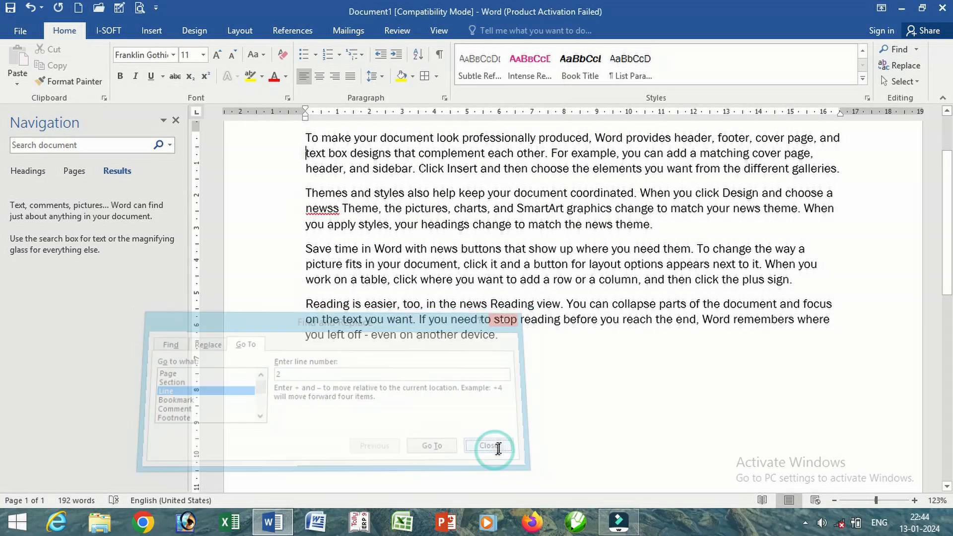
# Open Advanced Find for "new", expand its additional search options to view them, and close the dialog.
pyautogui.click(917, 49)
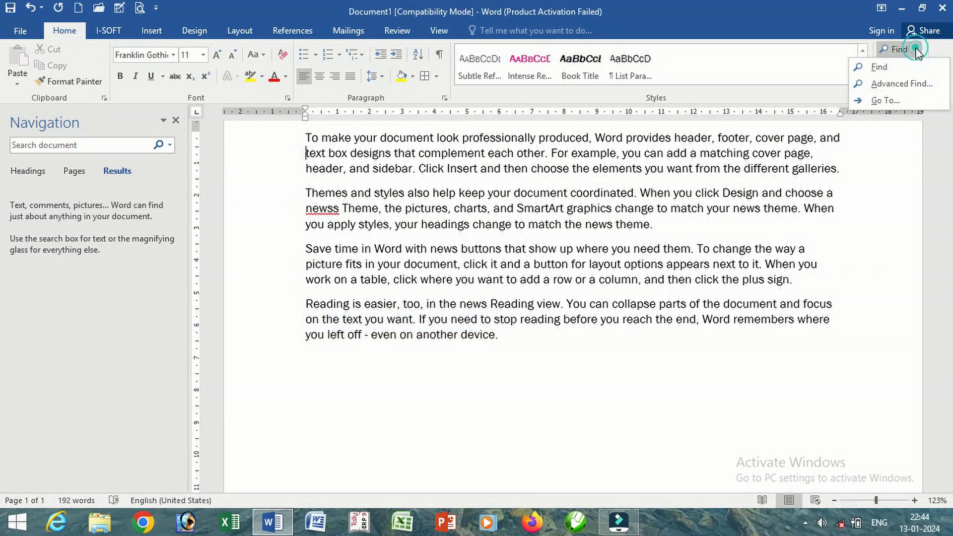
pyautogui.click(900, 85)
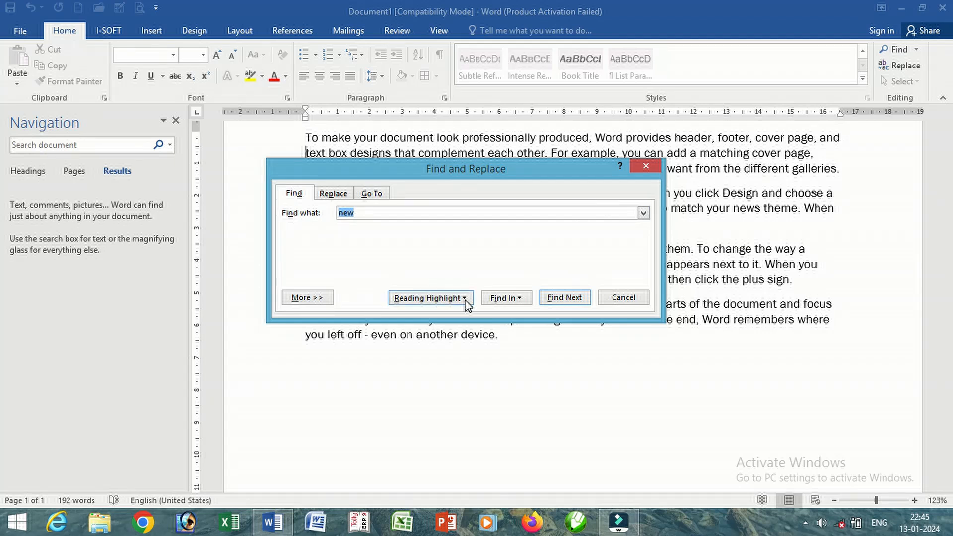
pyautogui.click(307, 298)
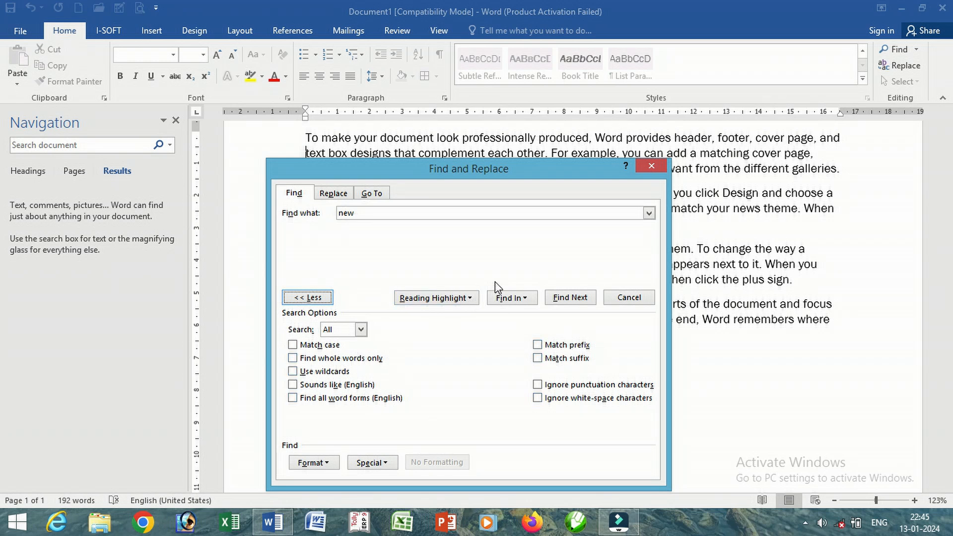
pyautogui.click(663, 166)
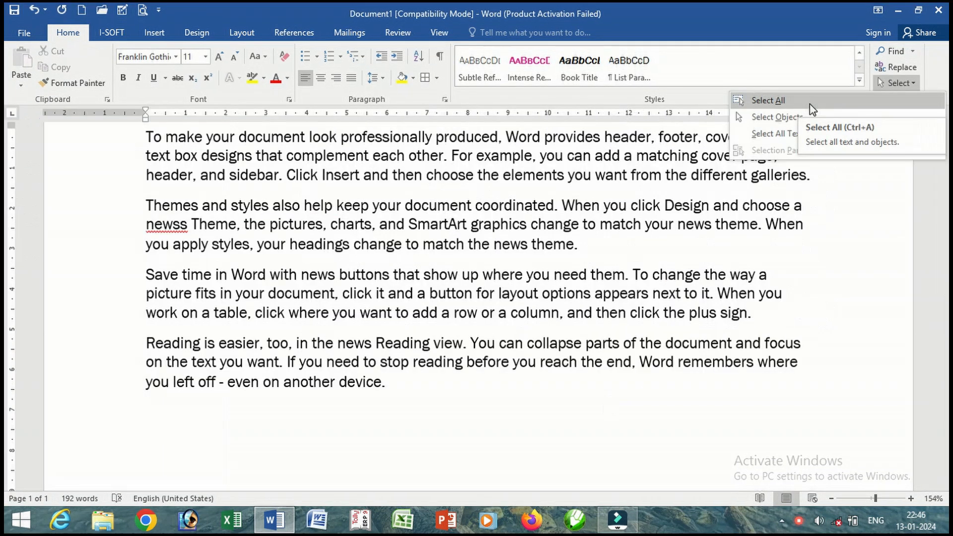
# Select all the text and objects in the document.
pyautogui.click(810, 102)
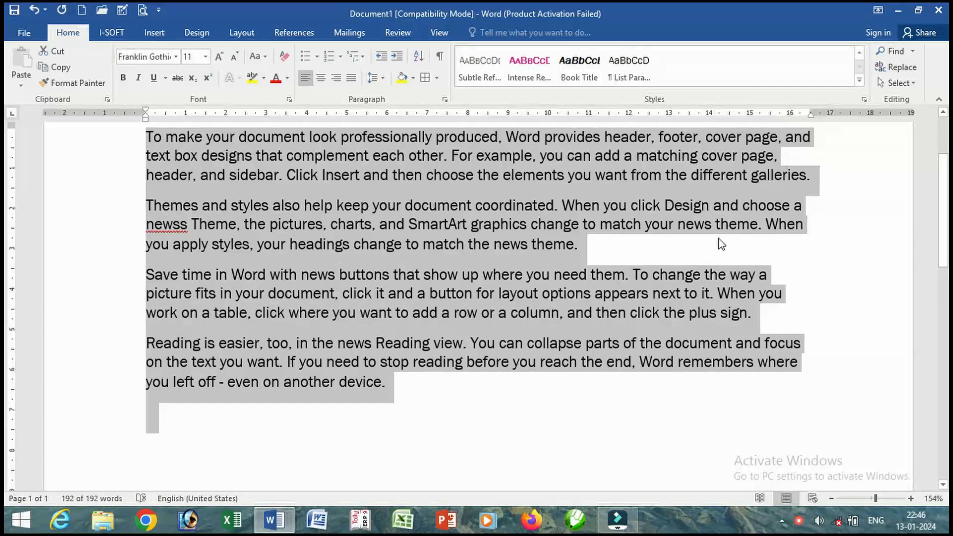
# Deselect the text, select the whole document's content again, and clear that selection.
pyautogui.scroll(2, 642, 287)
pyautogui.moveTo(634, 255)
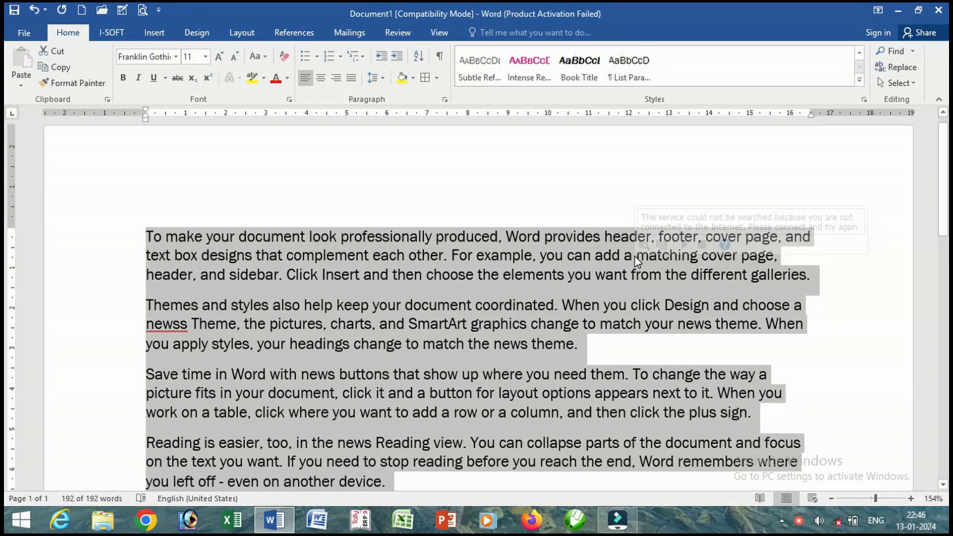
pyautogui.scroll(-2, 642, 323)
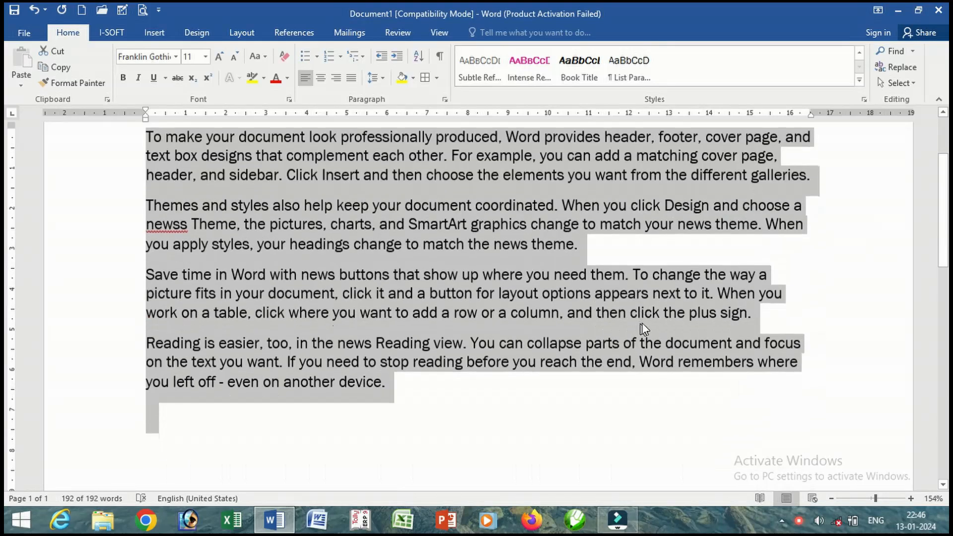
pyautogui.click(648, 255)
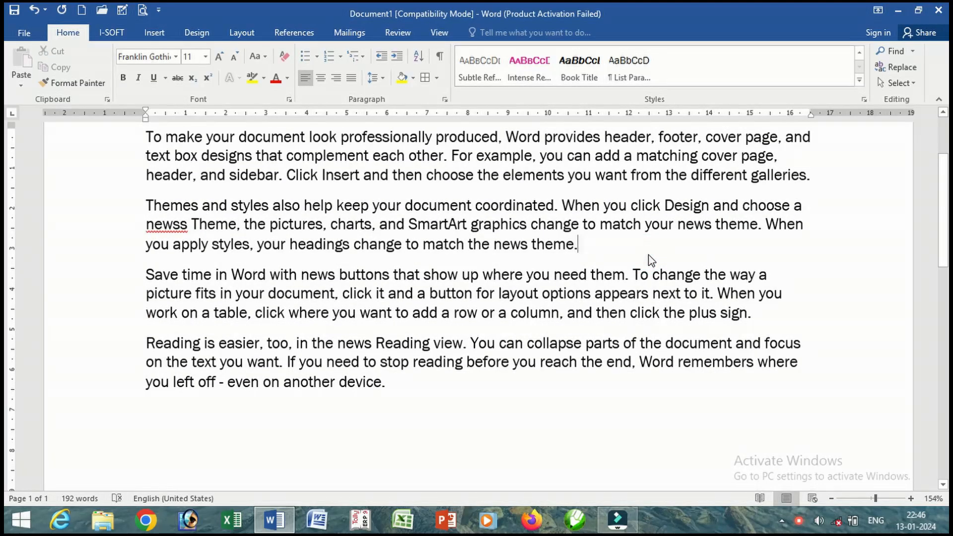
pyautogui.hotkey('ctrl', 'a')
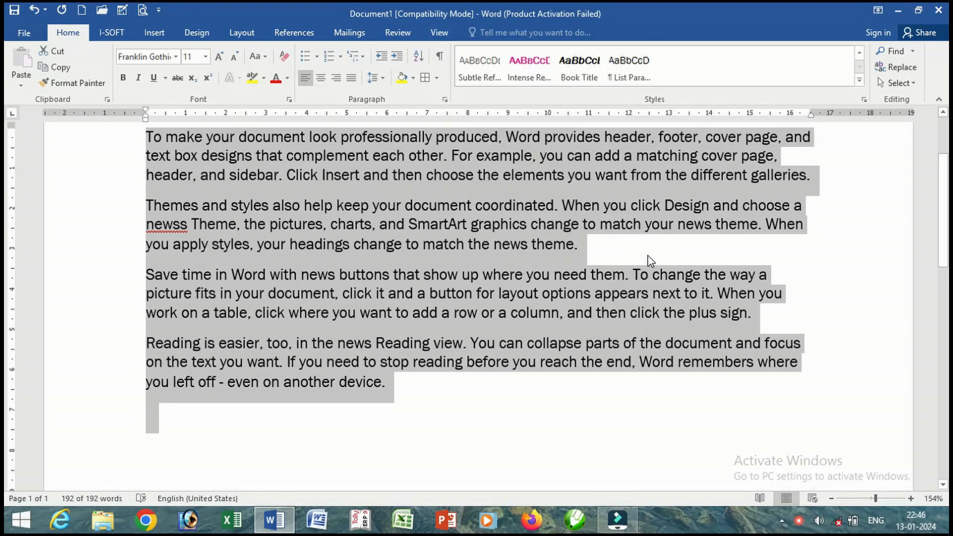
pyautogui.click(645, 251)
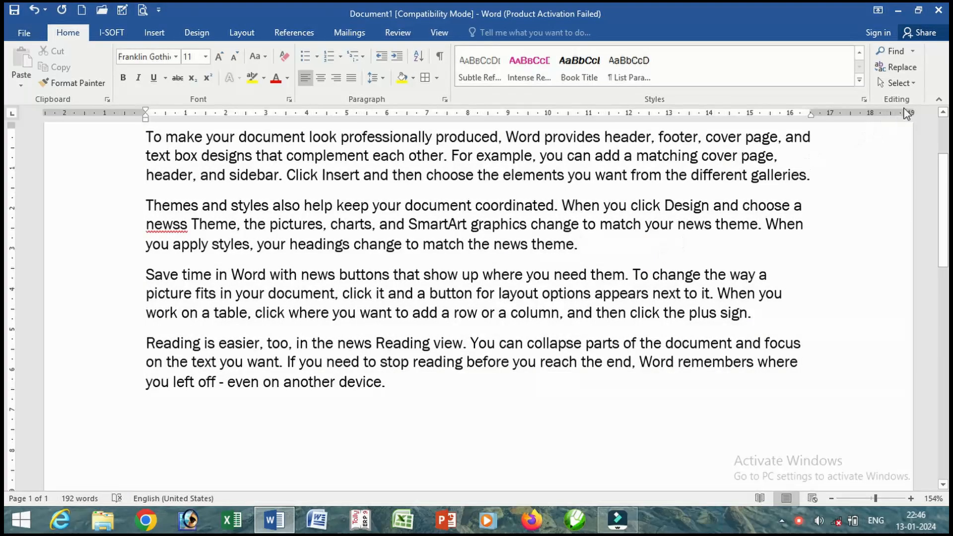
pyautogui.click(899, 83)
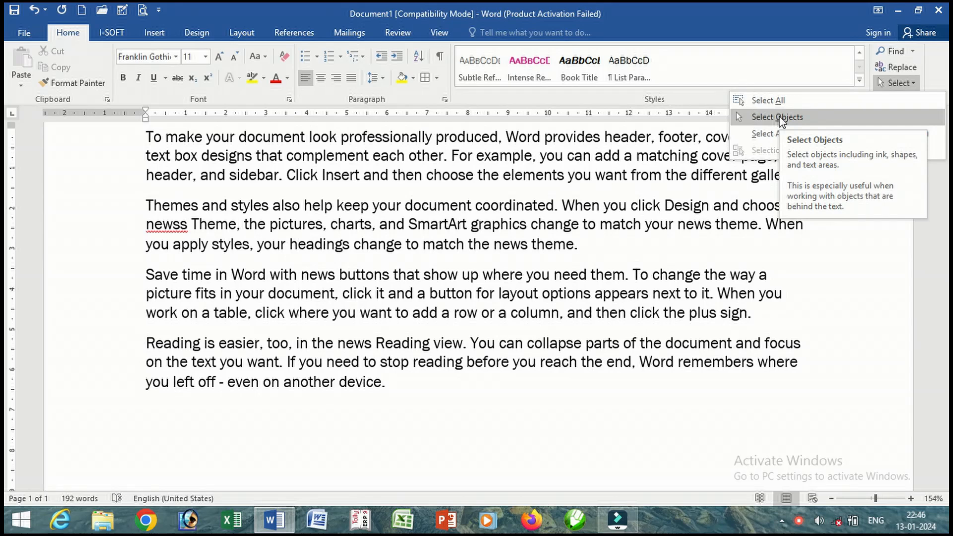
pyautogui.click(597, 252)
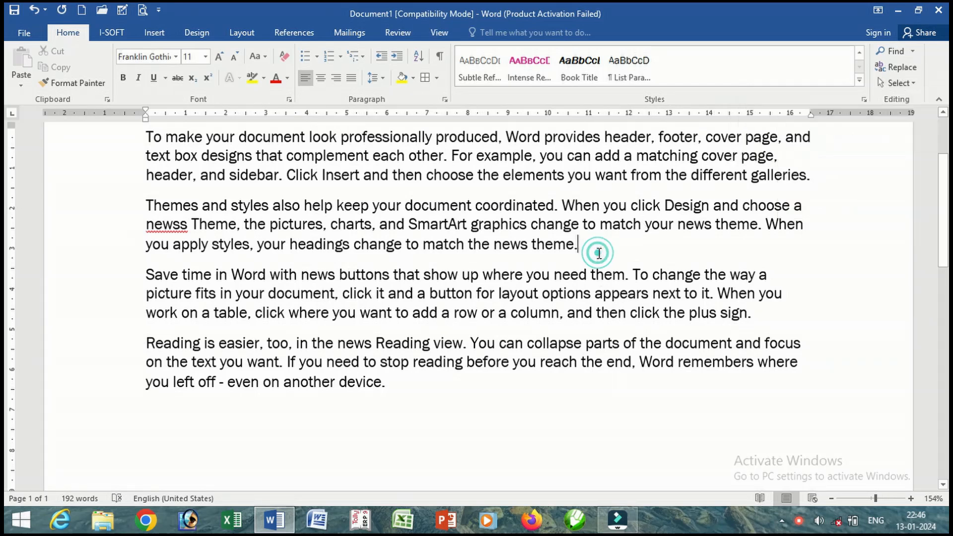
# Draw a rectangle about 2.7 cm high and 3.4 cm wide over the first two paragraphs.
pyautogui.scroll(3, 606, 251)
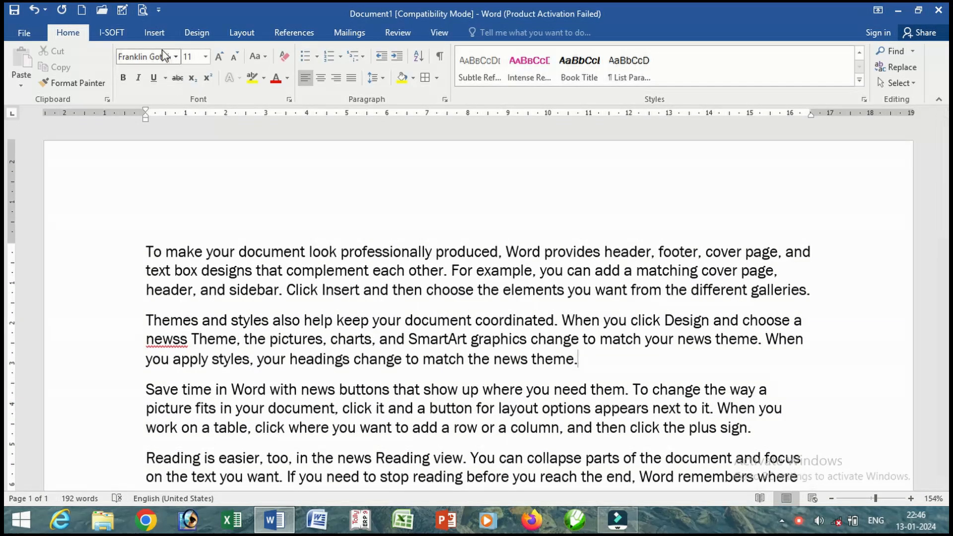
pyautogui.click(153, 37)
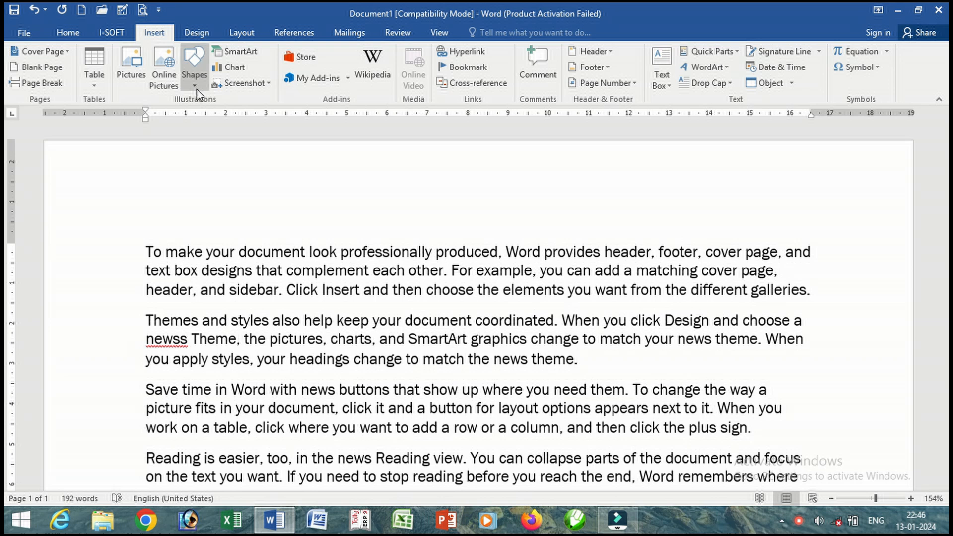
pyautogui.click(198, 92)
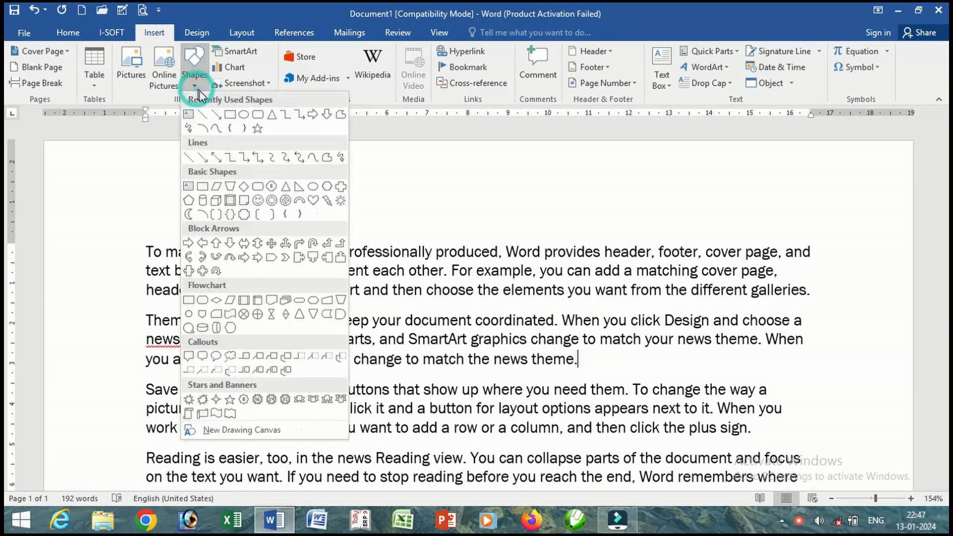
pyautogui.click(229, 119)
pyautogui.moveTo(415, 277); pyautogui.dragTo(552, 383)
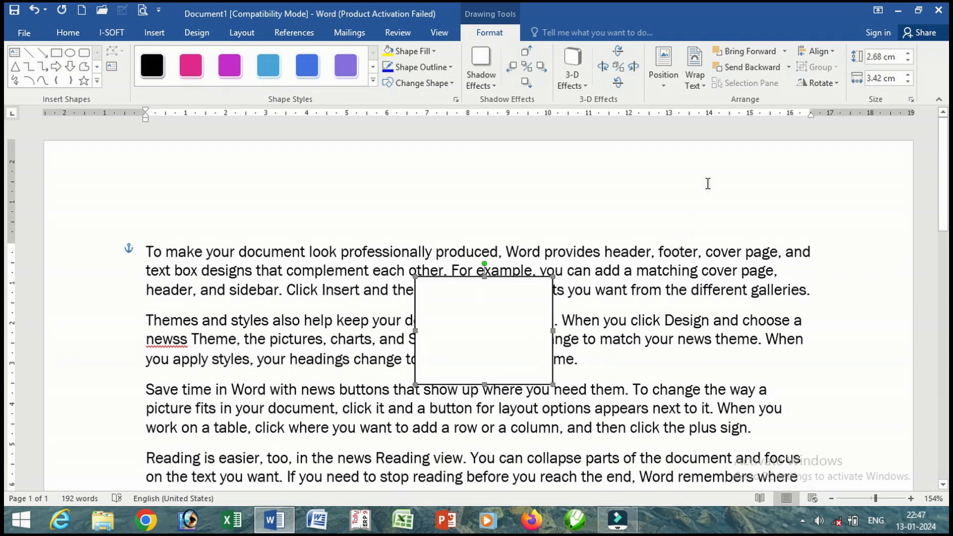
# Set the rectangle's text wrapping to Square and return to the body text.
pyautogui.click(703, 84)
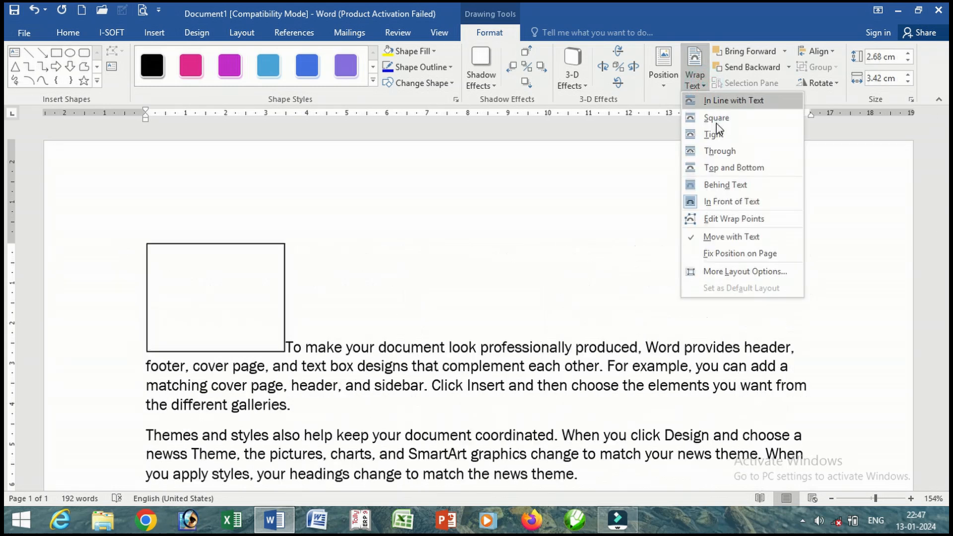
pyautogui.click(717, 124)
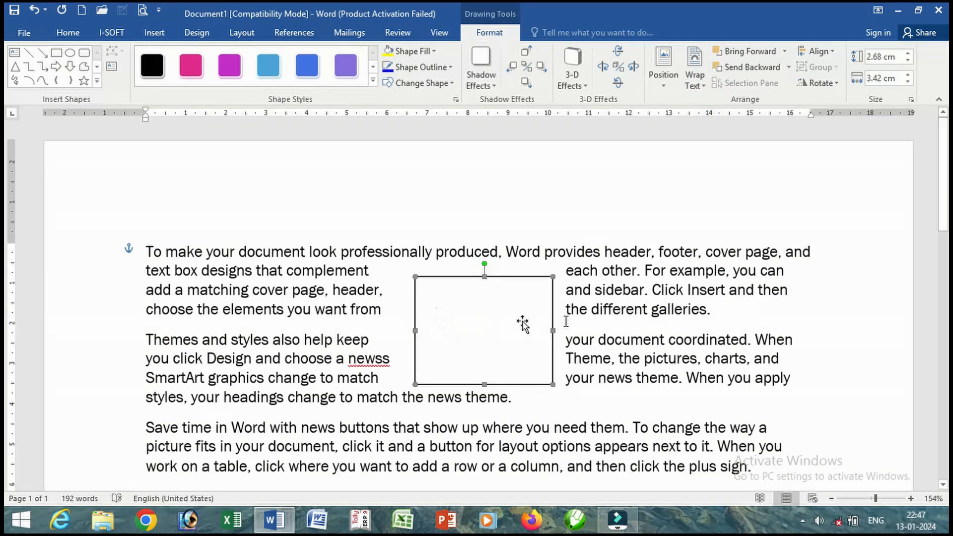
pyautogui.click(607, 321)
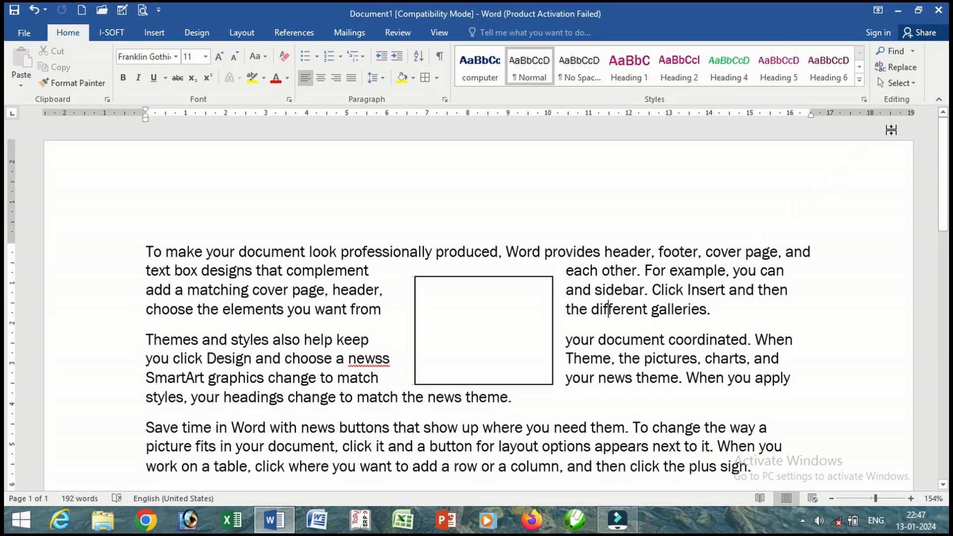
# Turn on Select Objects, try to marquee-select part of the second paragraph's text, and select the rectangle.
pyautogui.click(915, 90)
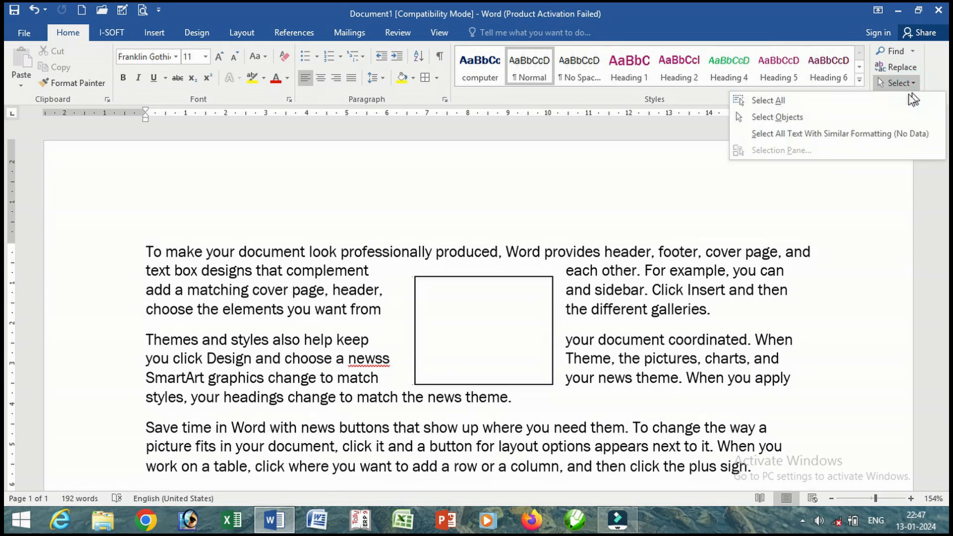
pyautogui.click(791, 124)
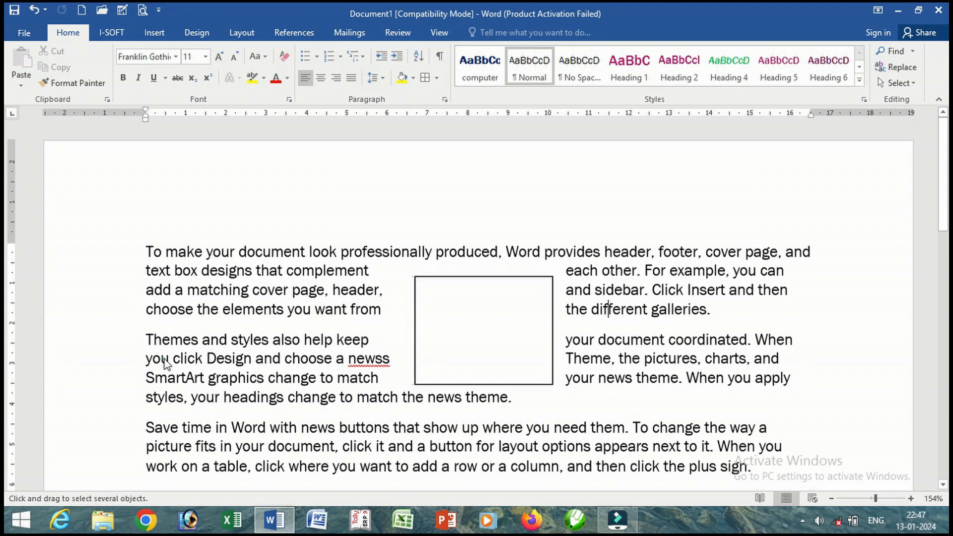
pyautogui.moveTo(163, 358); pyautogui.dragTo(240, 402)
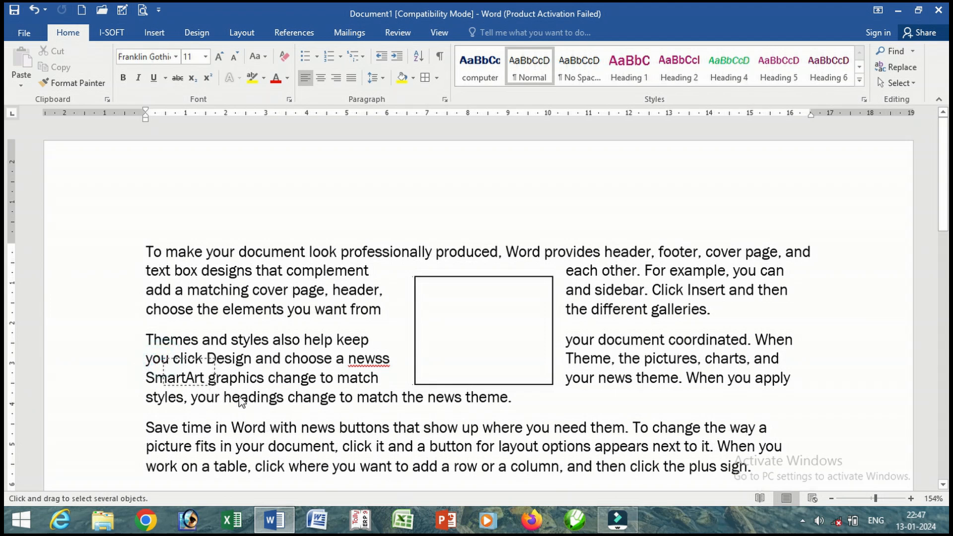
pyautogui.click(435, 374)
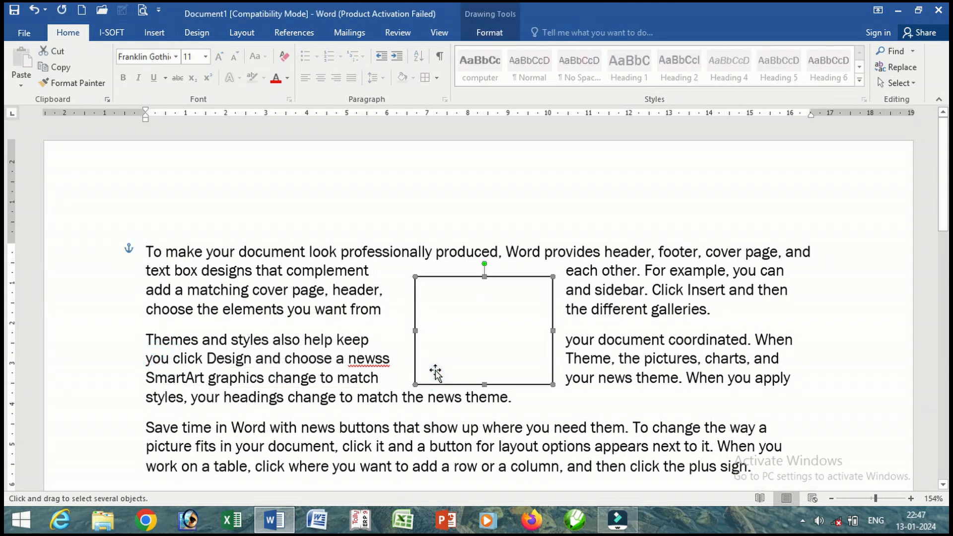
# Turn off Select Objects and place the cursor in the first line of the first paragraph.
pyautogui.click(913, 84)
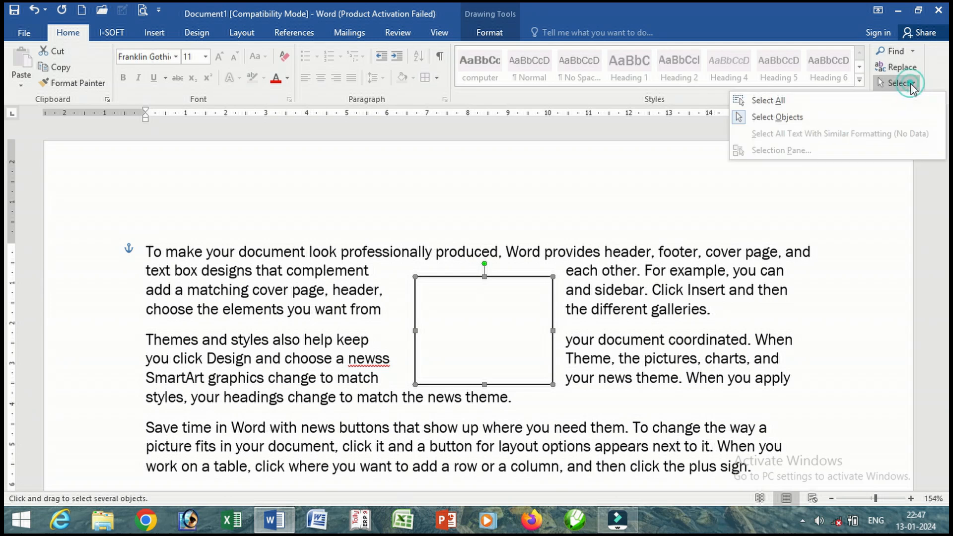
pyautogui.click(777, 117)
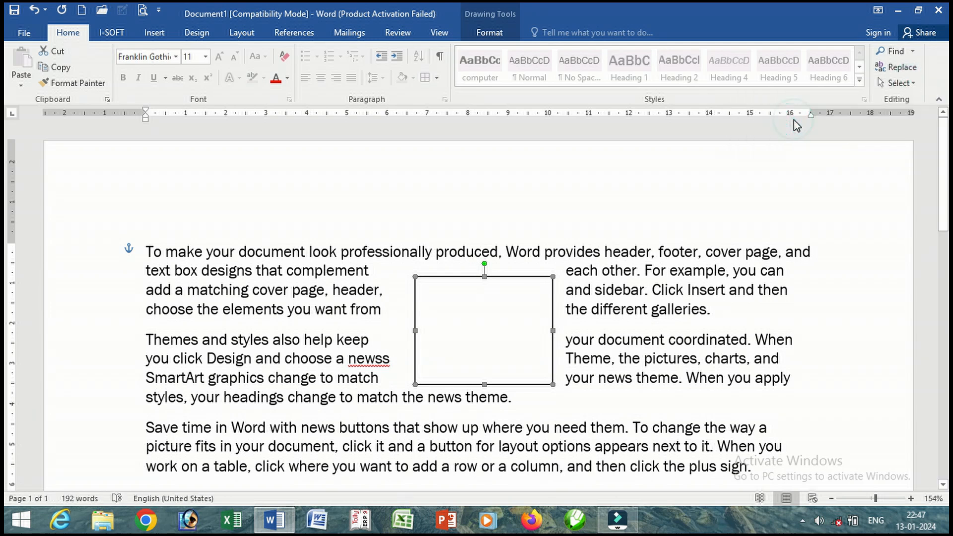
pyautogui.click(737, 256)
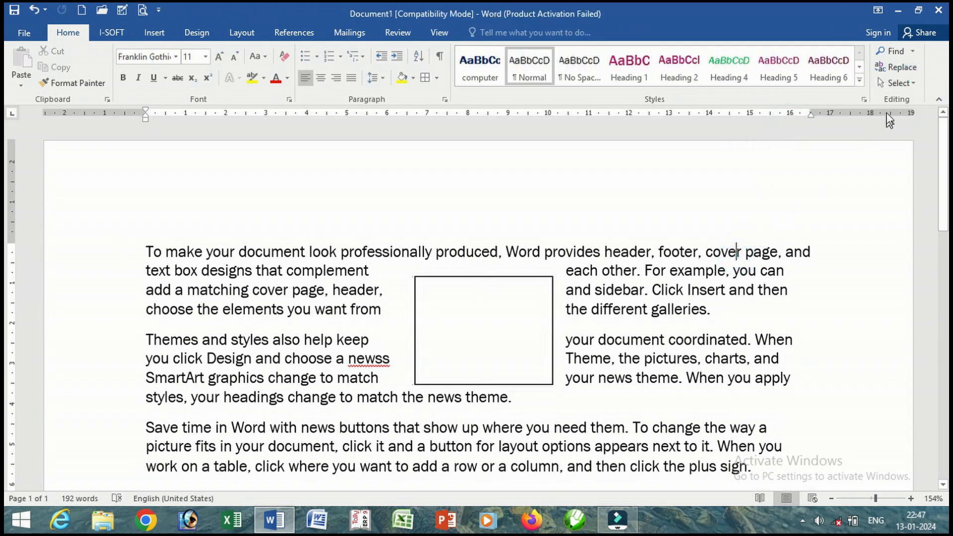
# Delete the rectangle from the document.
pyautogui.click(915, 86)
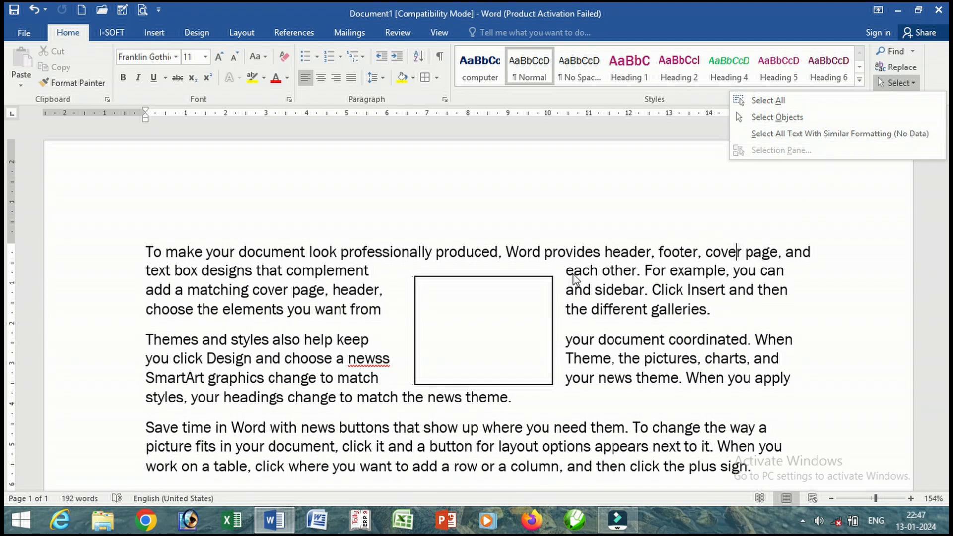
pyautogui.click(489, 305)
pyautogui.click(489, 305)
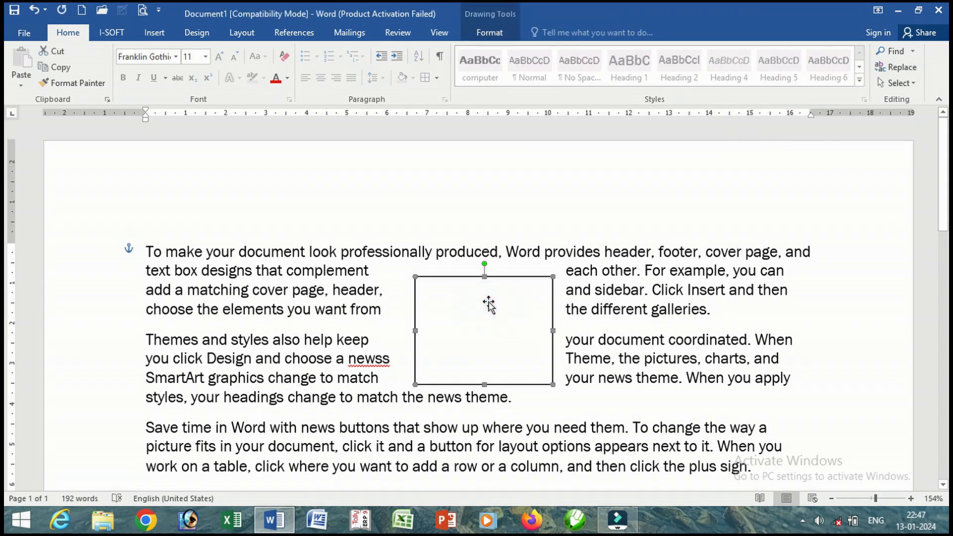
pyautogui.press('Delete')
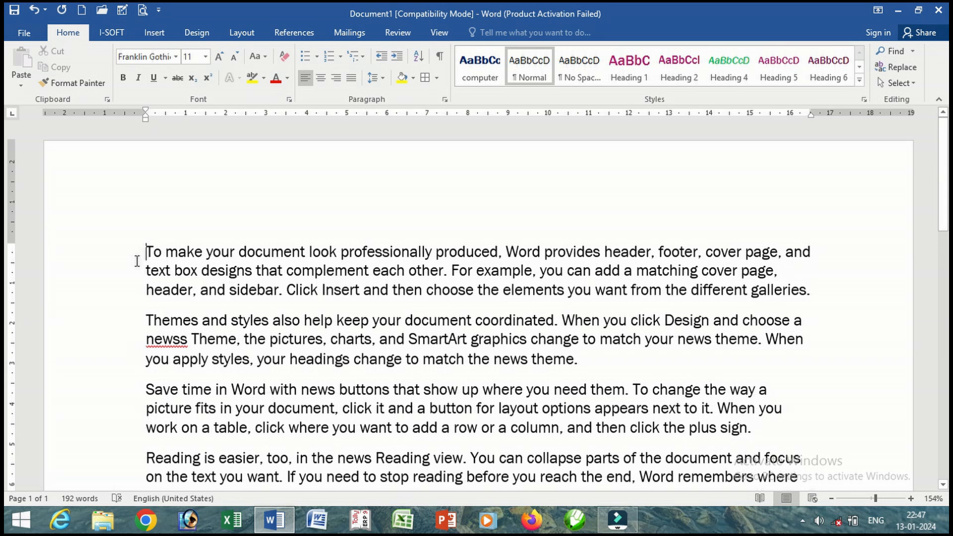
# Format the first line of the first paragraph as bold, italic, underlined and red.
pyautogui.click(107, 260)
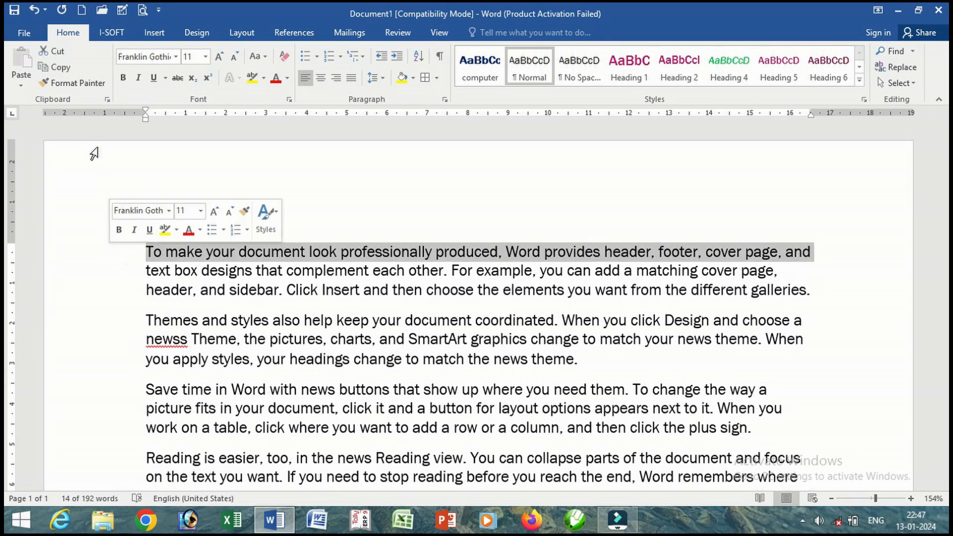
pyautogui.click(105, 82)
pyautogui.click(123, 77)
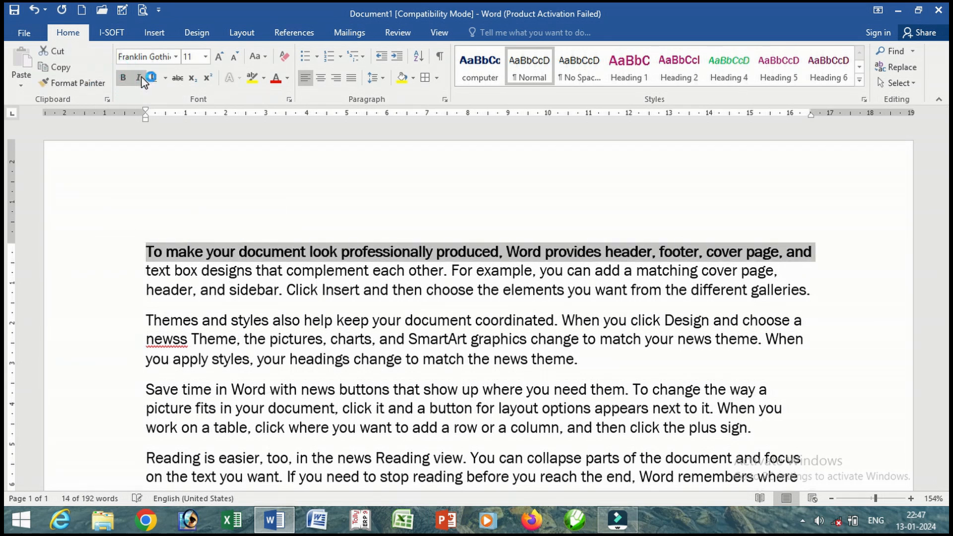
pyautogui.click(140, 79)
pyautogui.click(153, 78)
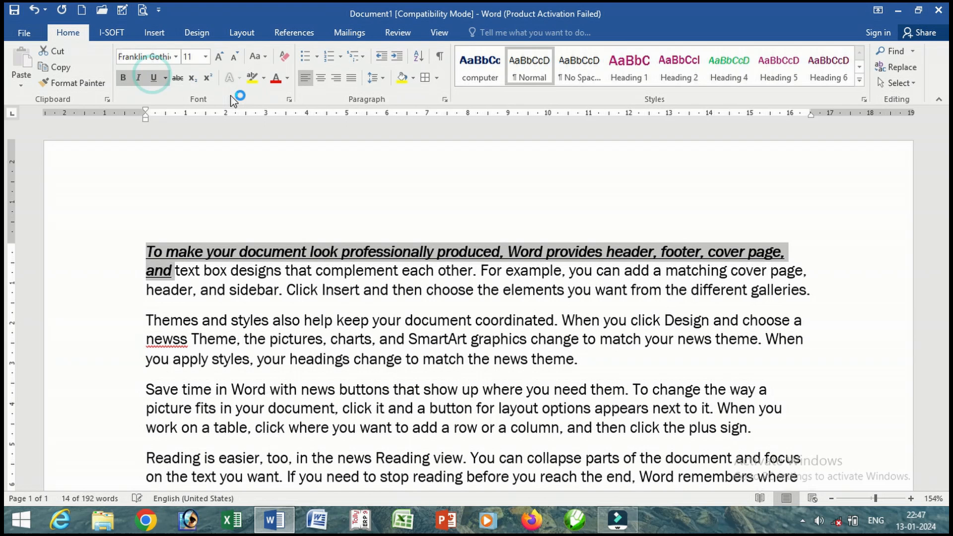
pyautogui.click(263, 78)
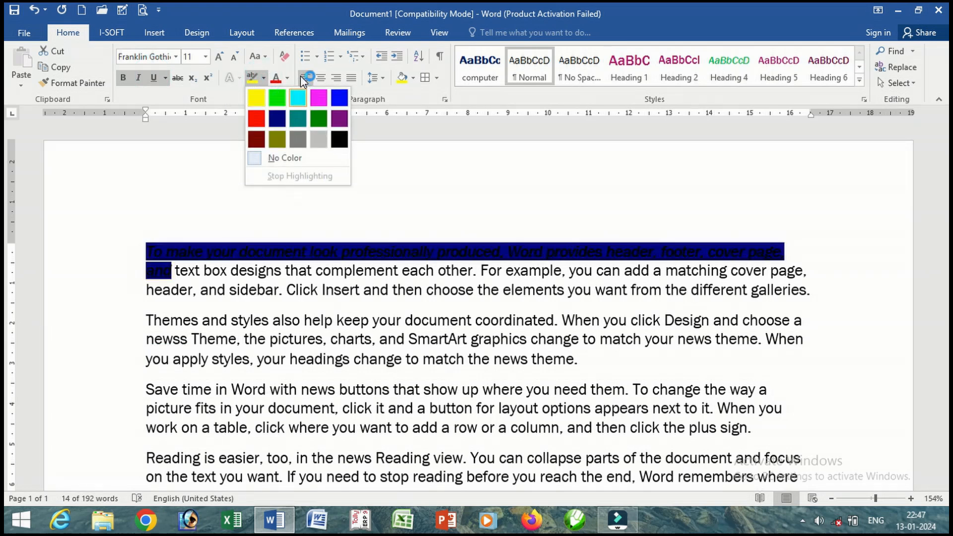
pyautogui.click(273, 82)
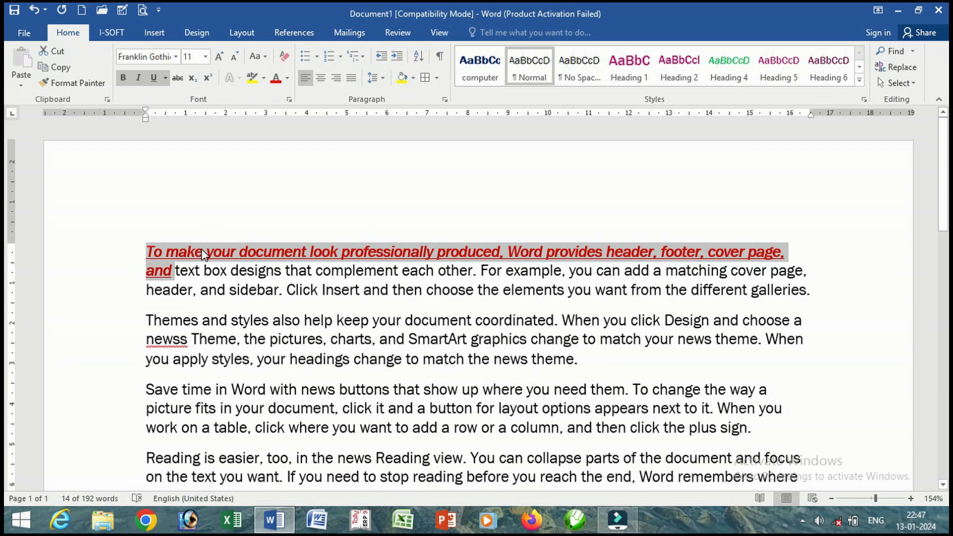
pyautogui.moveTo(202, 254)
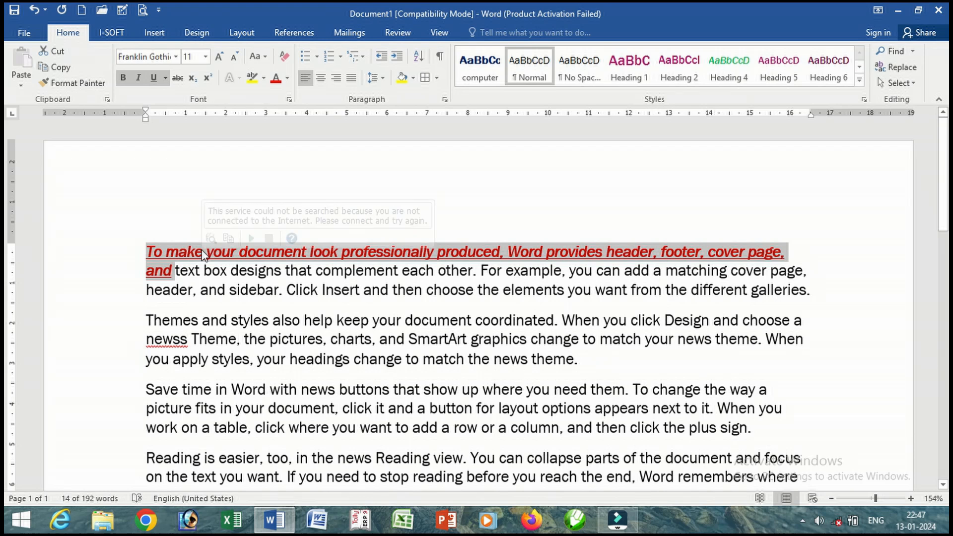
# Copy the first line's formatting with Format Painter onto the first lines of the second and third paragraphs.
pyautogui.click(250, 255)
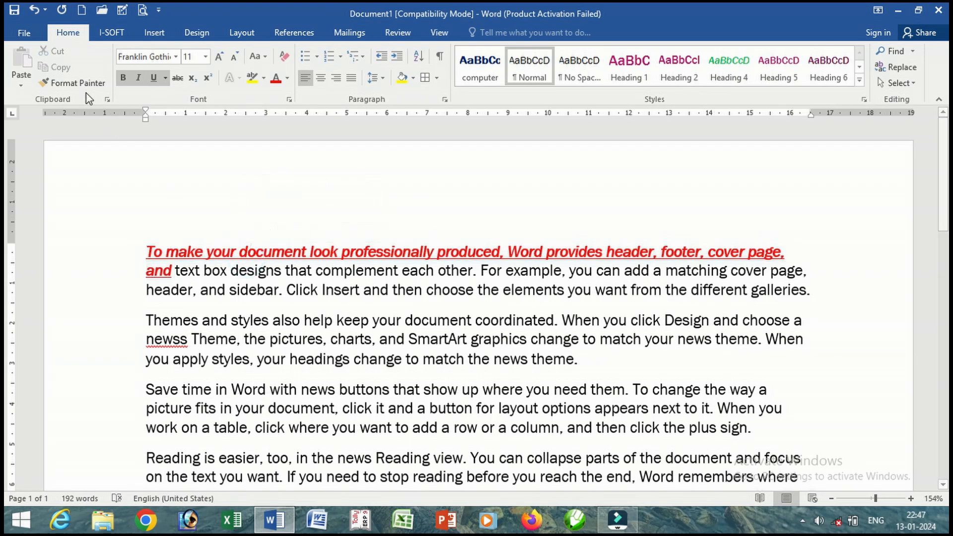
pyautogui.click(75, 83)
pyautogui.click(133, 326)
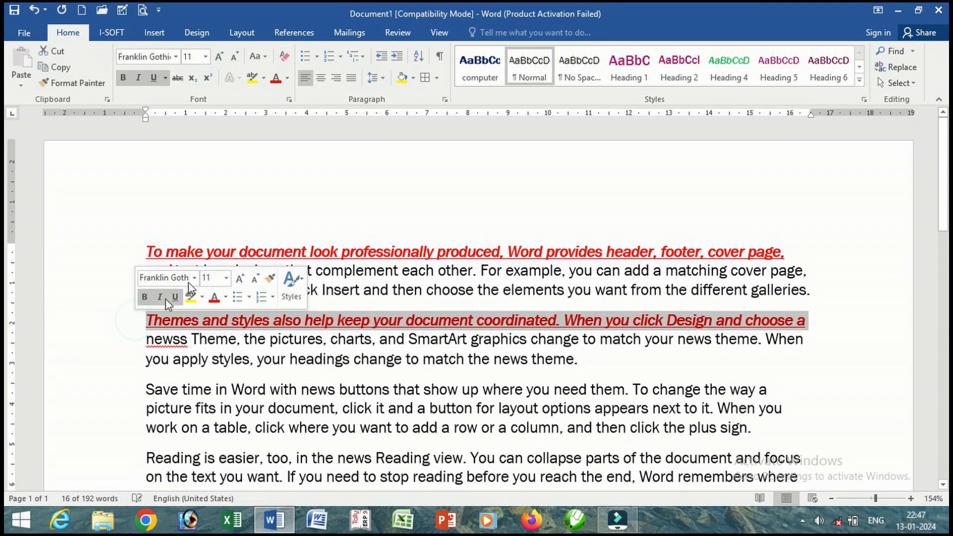
pyautogui.click(228, 245)
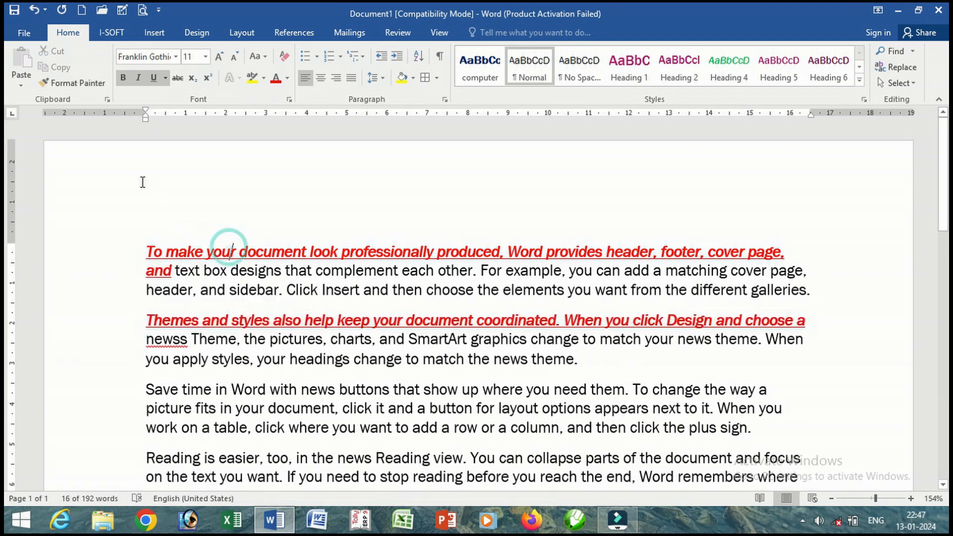
pyautogui.click(77, 83)
pyautogui.click(122, 399)
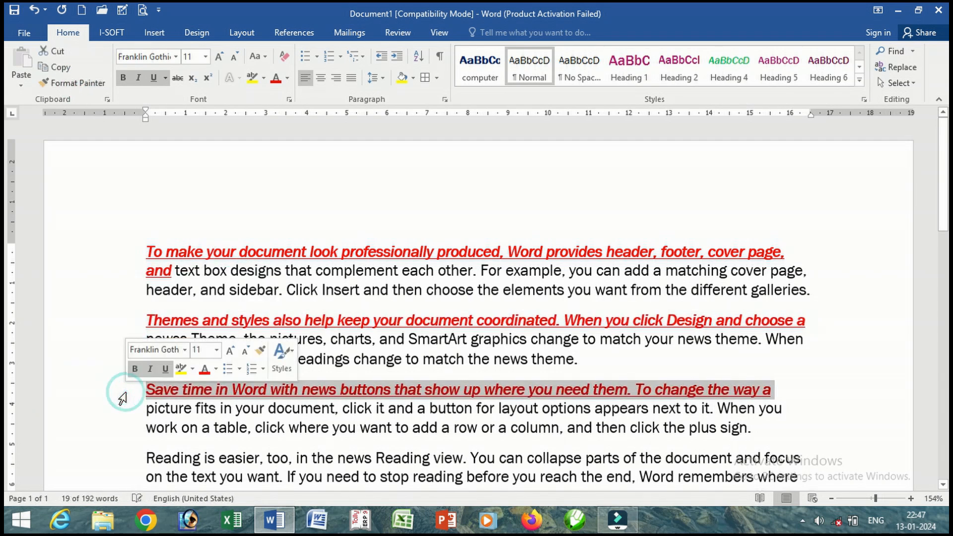
# Select all text with formatting similar to the red, underlined first line of the first paragraph.
pyautogui.click(461, 252)
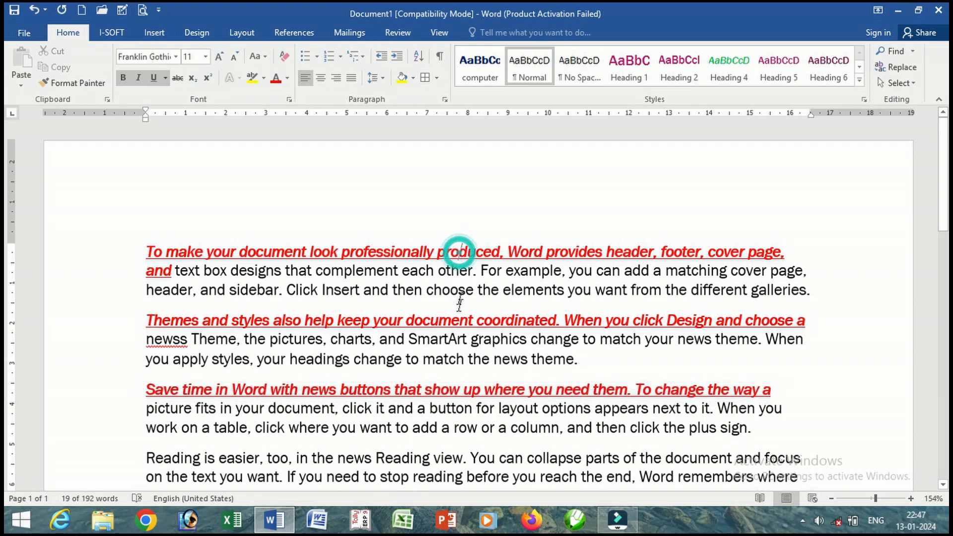
pyautogui.click(458, 393)
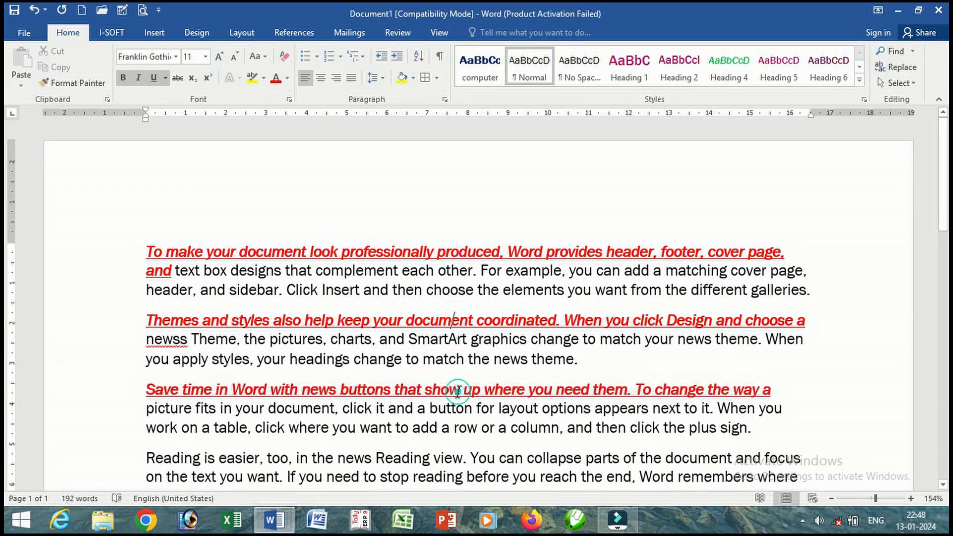
pyautogui.click(455, 246)
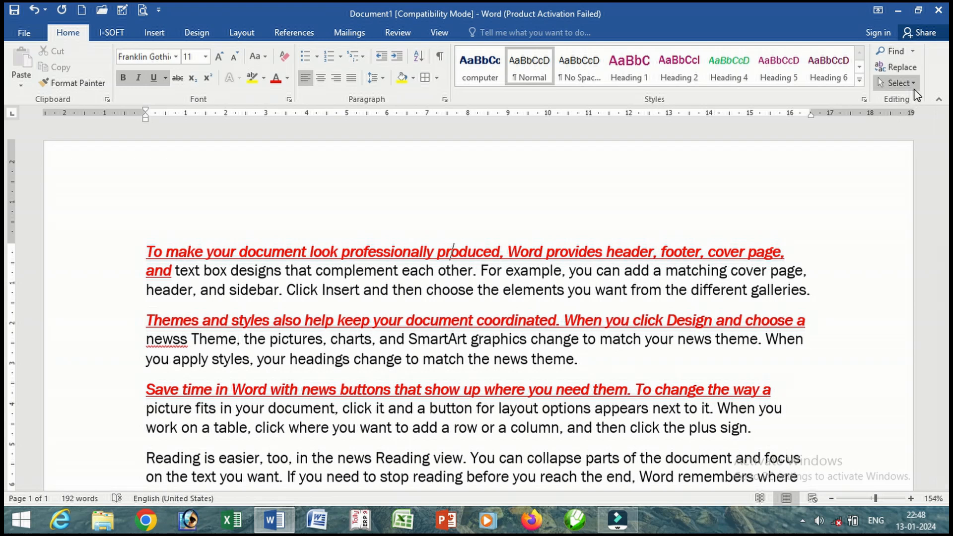
pyautogui.click(899, 83)
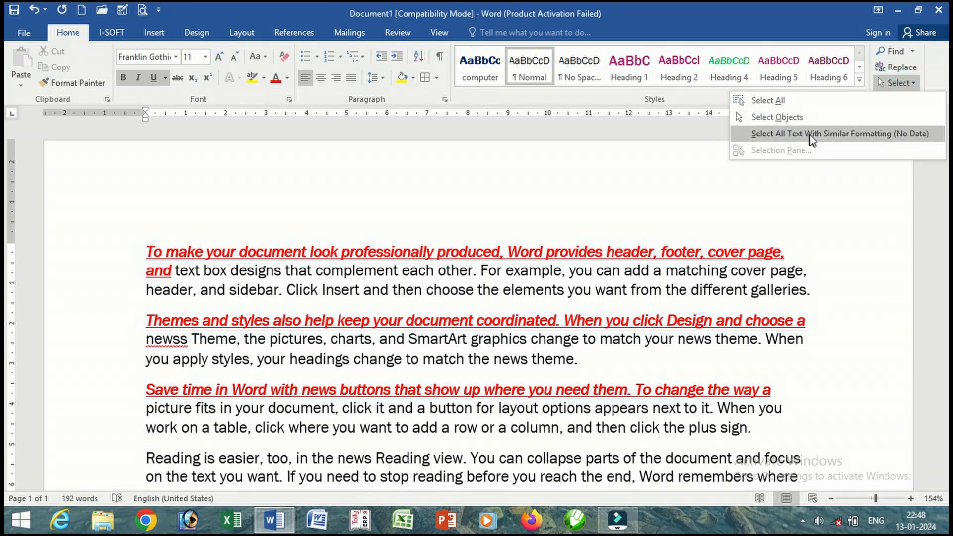
pyautogui.click(865, 137)
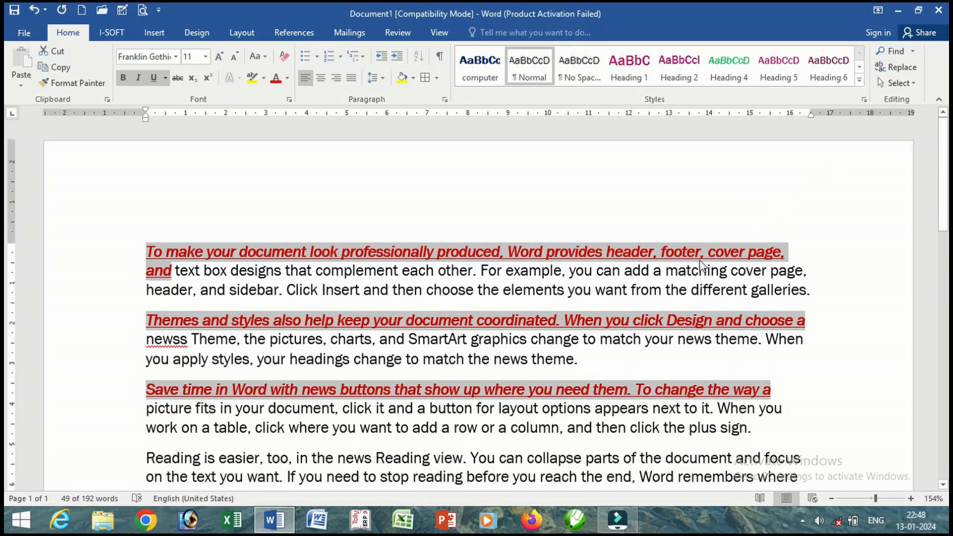
pyautogui.click(913, 84)
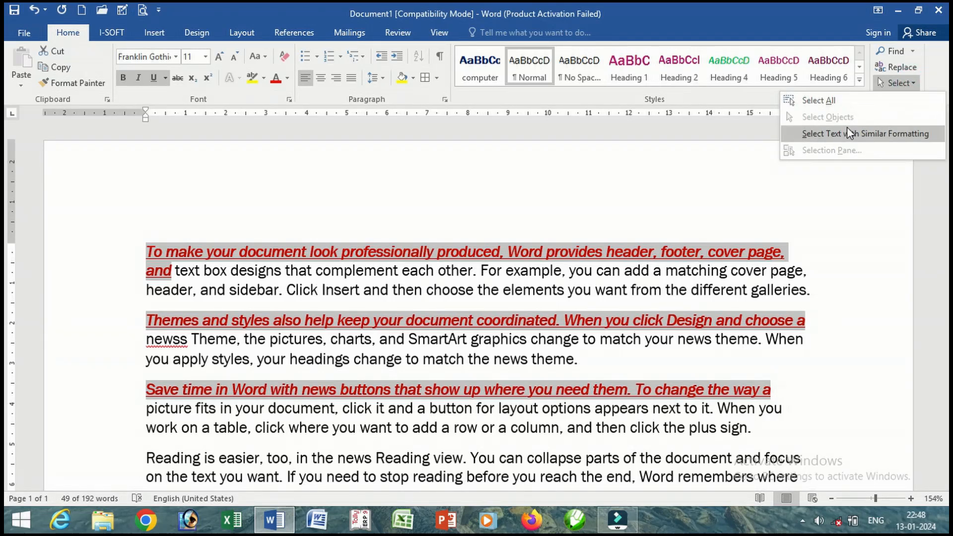